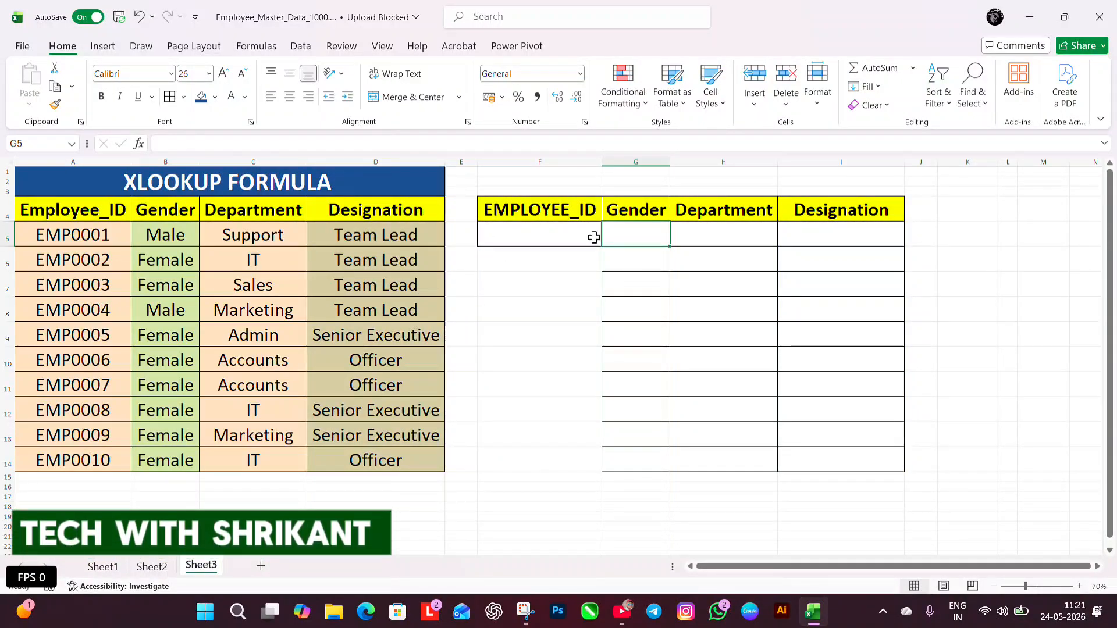
Add a list data validation to cell F5 using the employee IDs in A5:A14 as its source
click(564, 242)
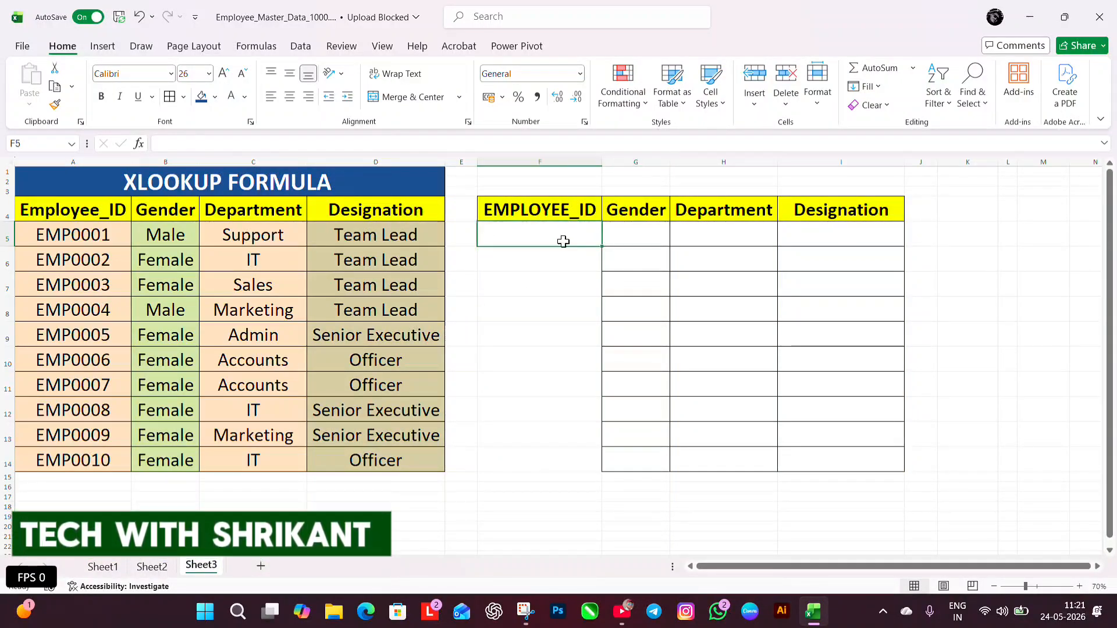
click(296, 46)
click(731, 76)
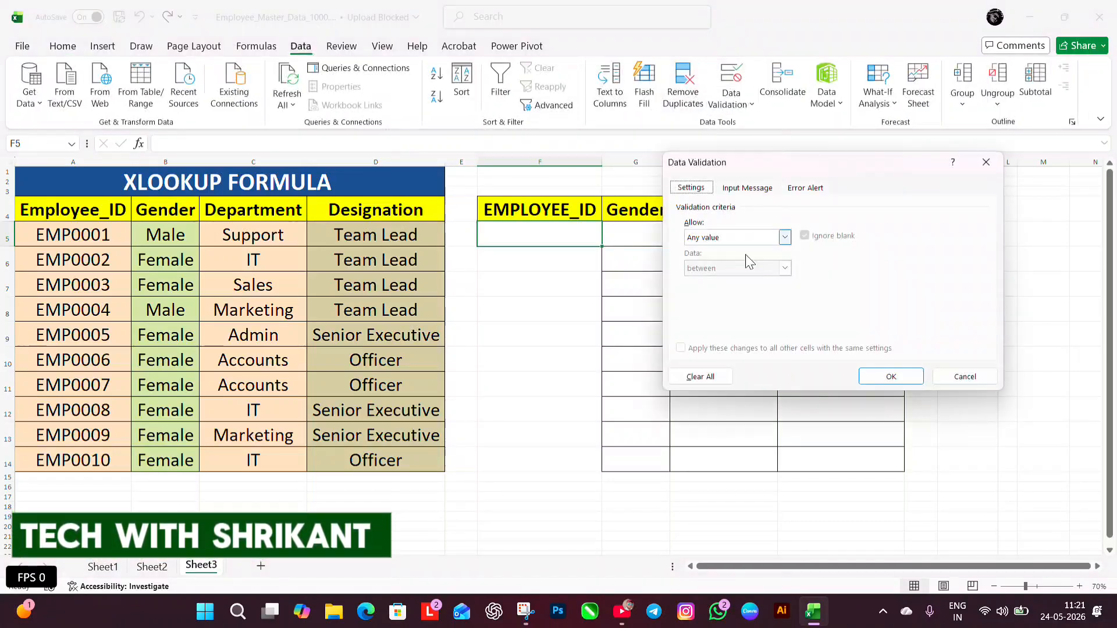
click(785, 238)
click(731, 281)
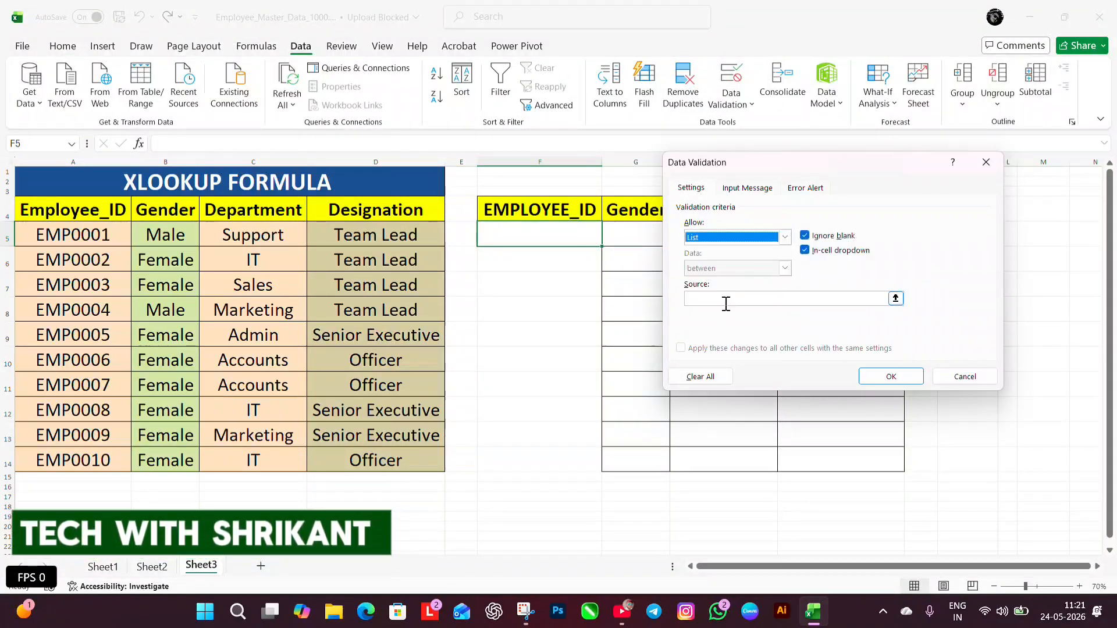
click(724, 299)
drag(92, 246, 105, 461)
click(907, 379)
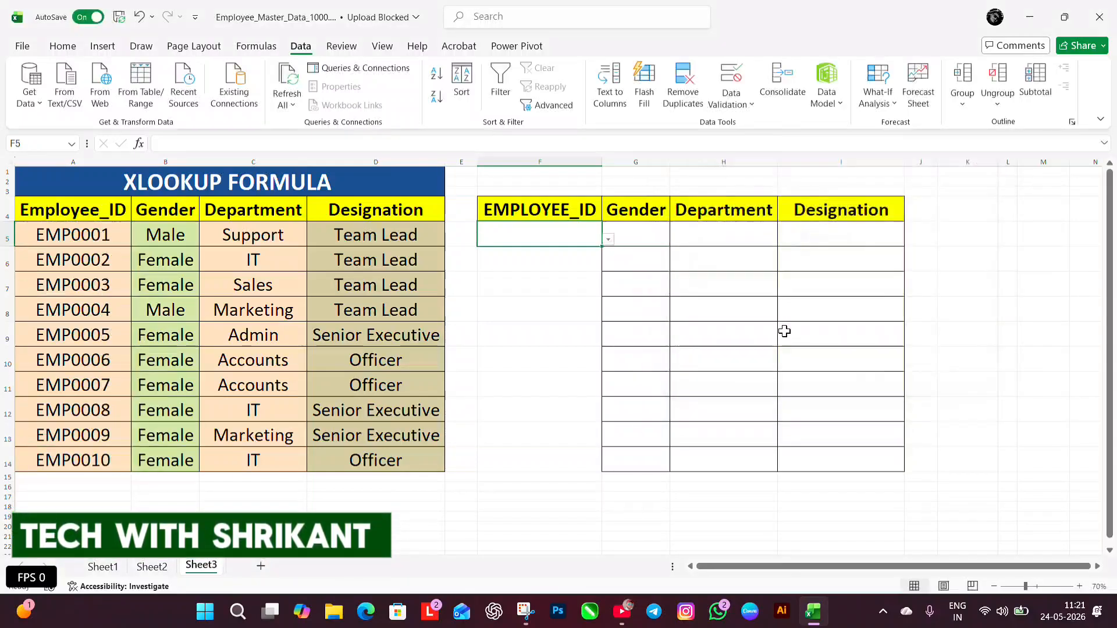
Try the list in F5 by choosing the second and fourth employee IDs, and finally the first one
click(608, 239)
click(517, 266)
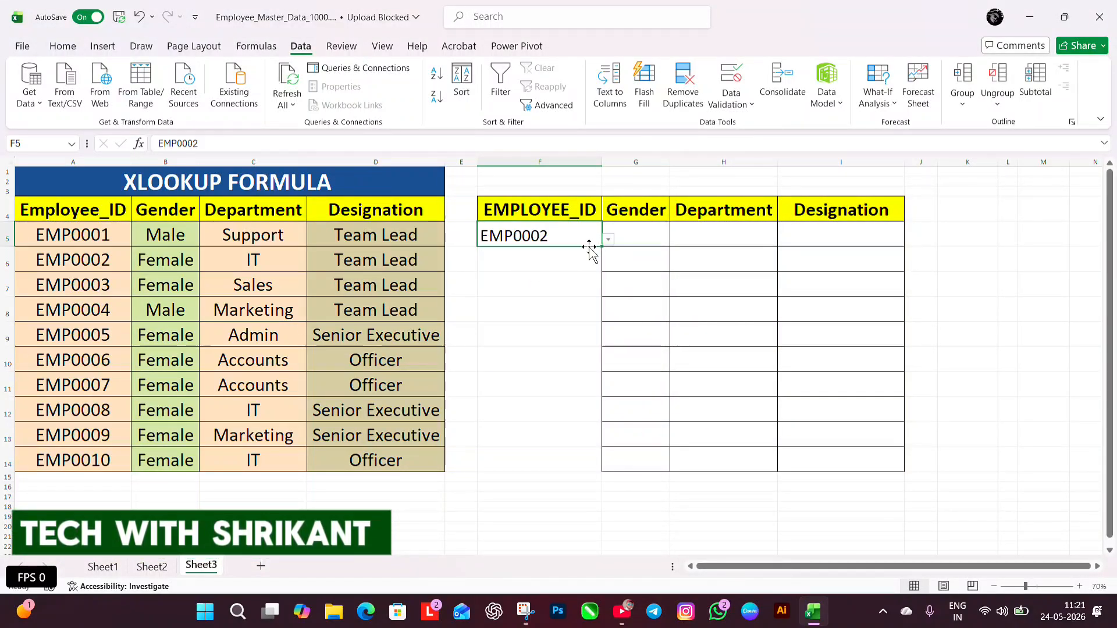
click(608, 239)
click(547, 290)
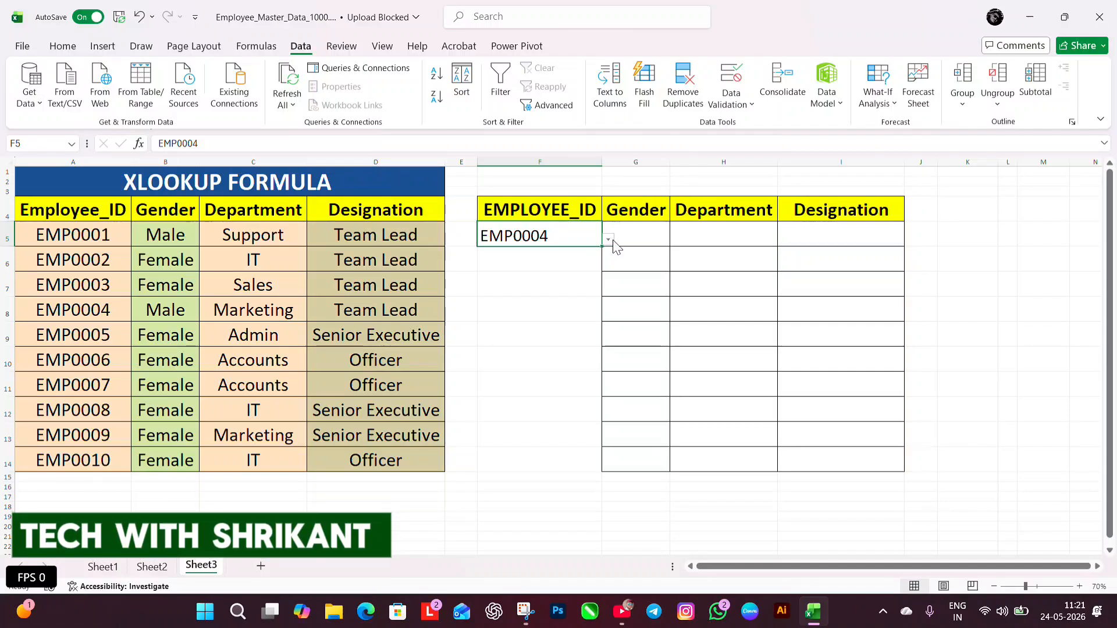
click(608, 240)
click(524, 254)
Start an XLOOKUP formula in G5 that looks up F5 in A5:A14 and returns the gender from B5:B14
click(655, 234)
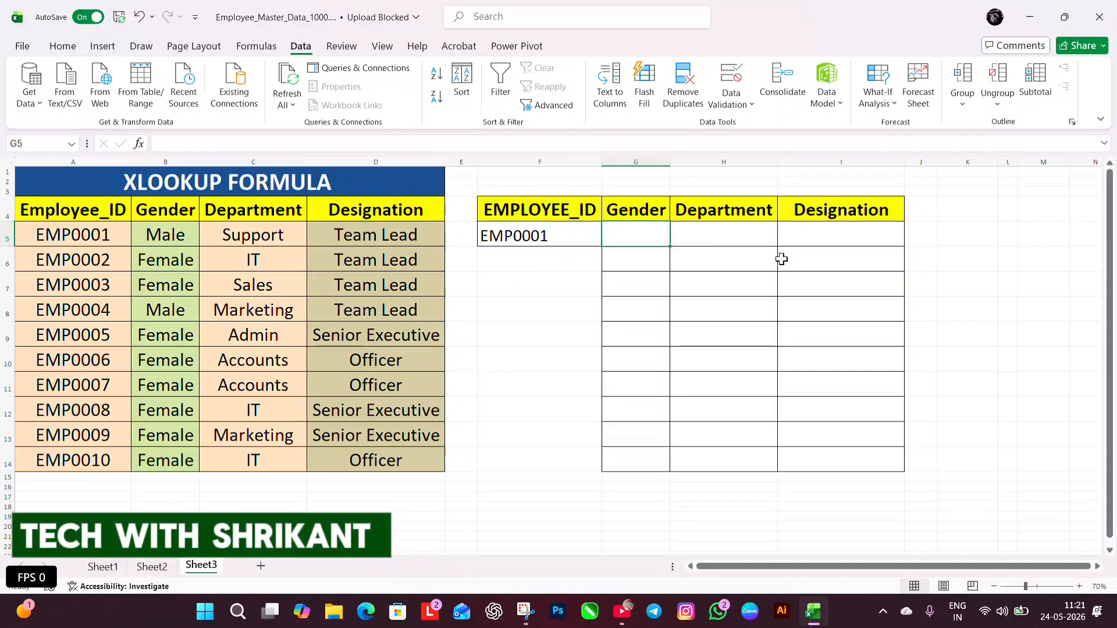
text(=XLOO)
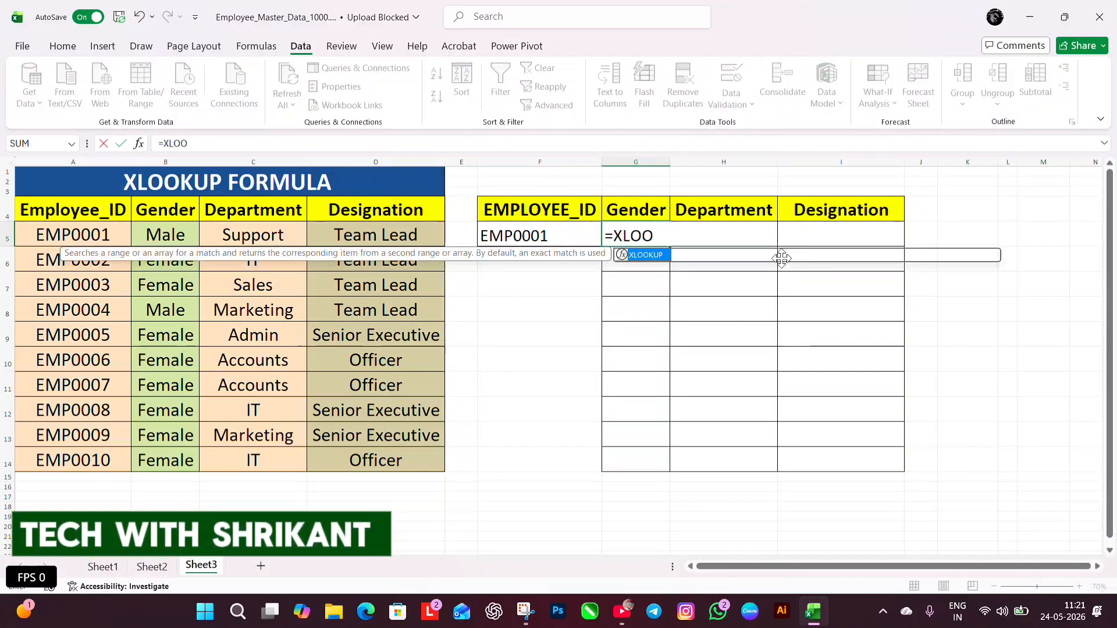
key(Tab)
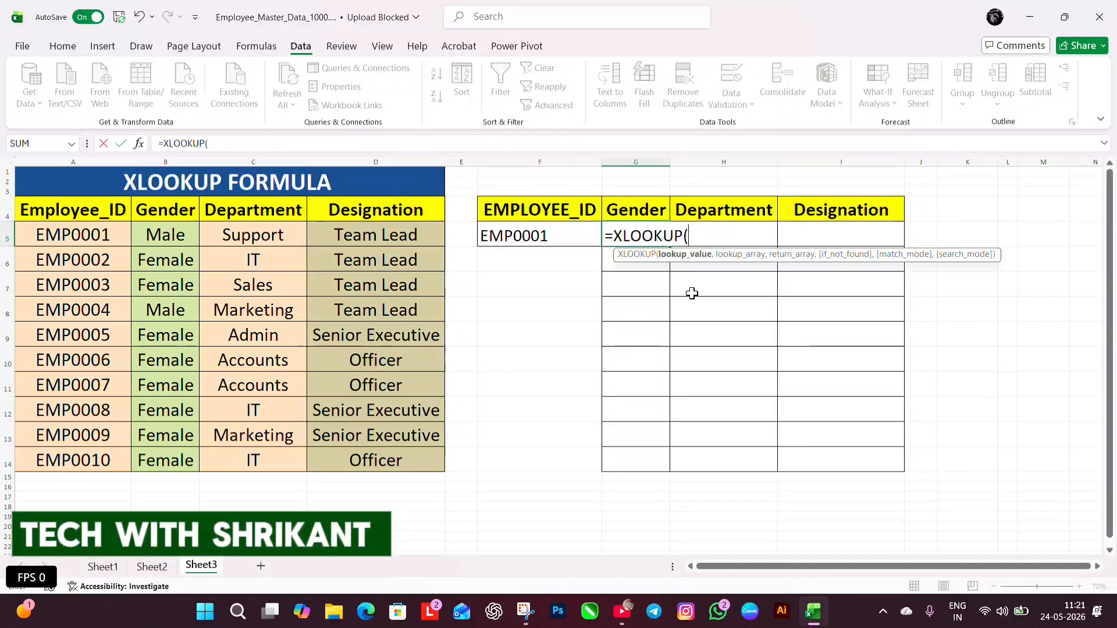
click(550, 238)
text(,)
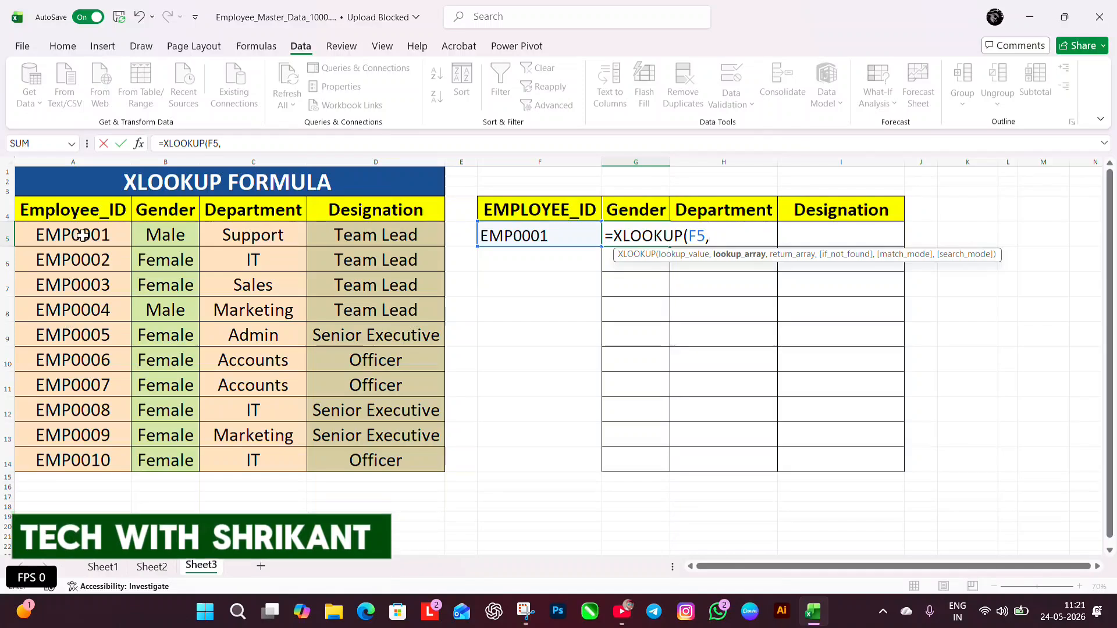
drag(80, 236, 82, 460)
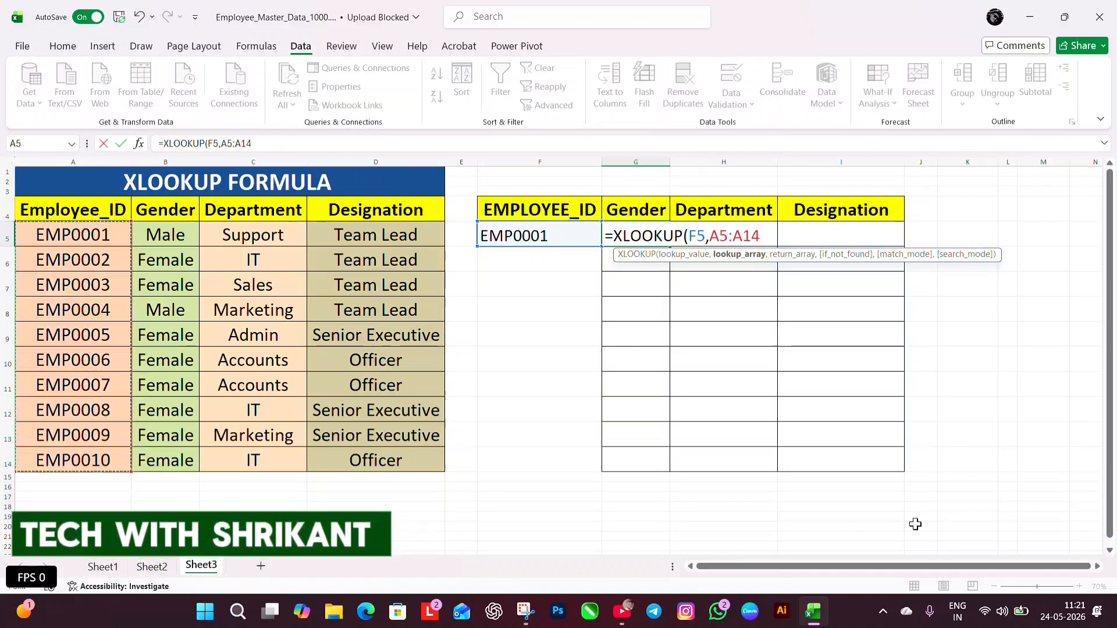
text(,)
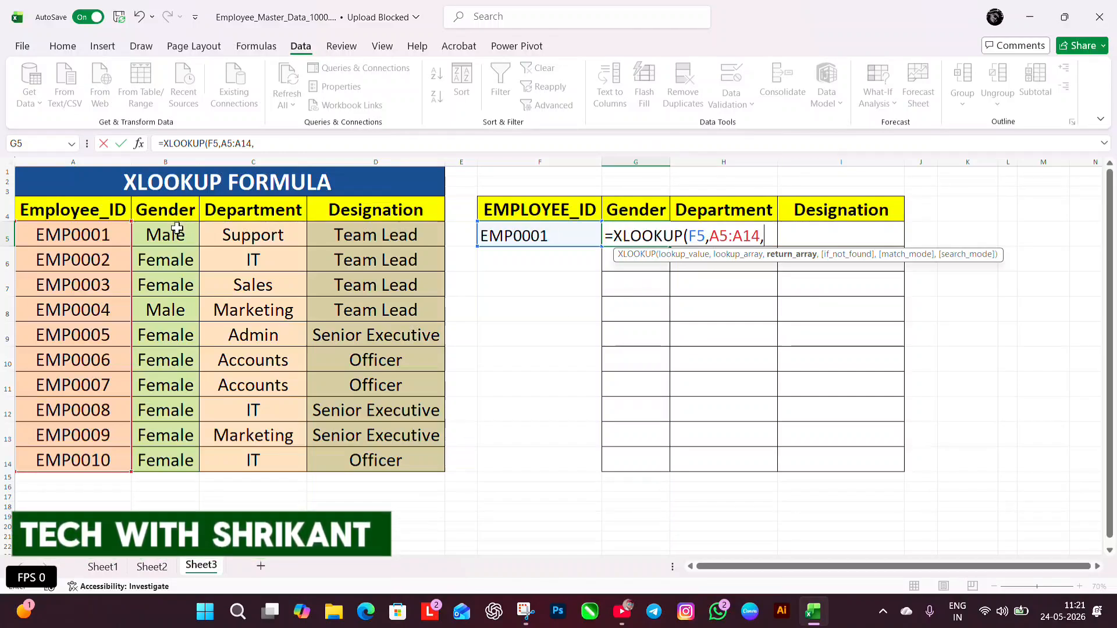
drag(177, 229, 181, 459)
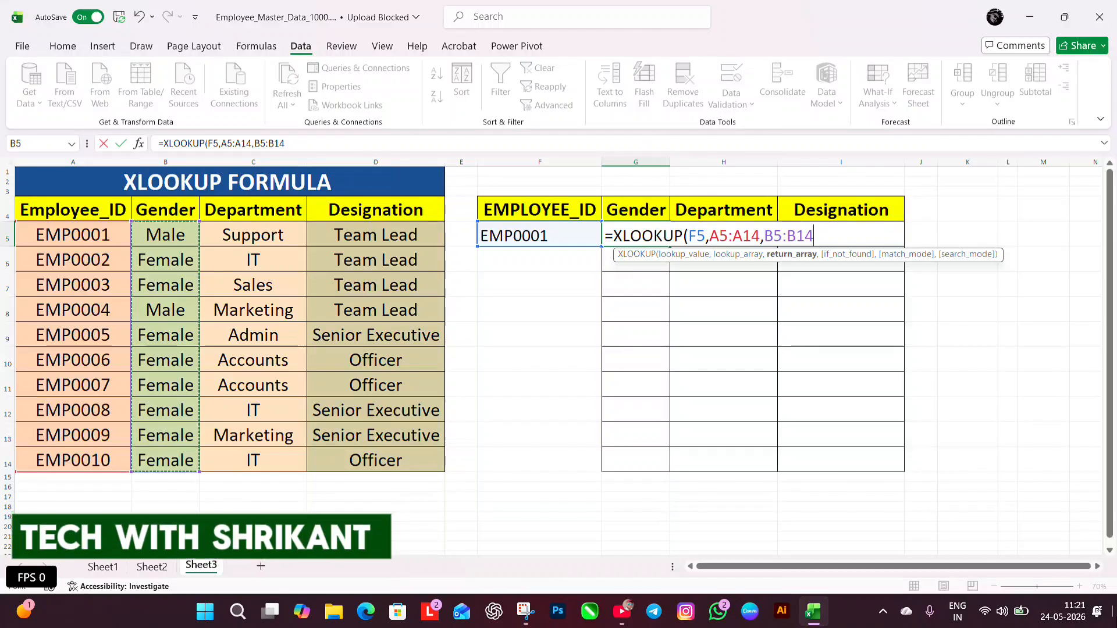
Complete the G5 formula with "NOT FOUND" as the if-not-found text and 0 for exact match
text(,")
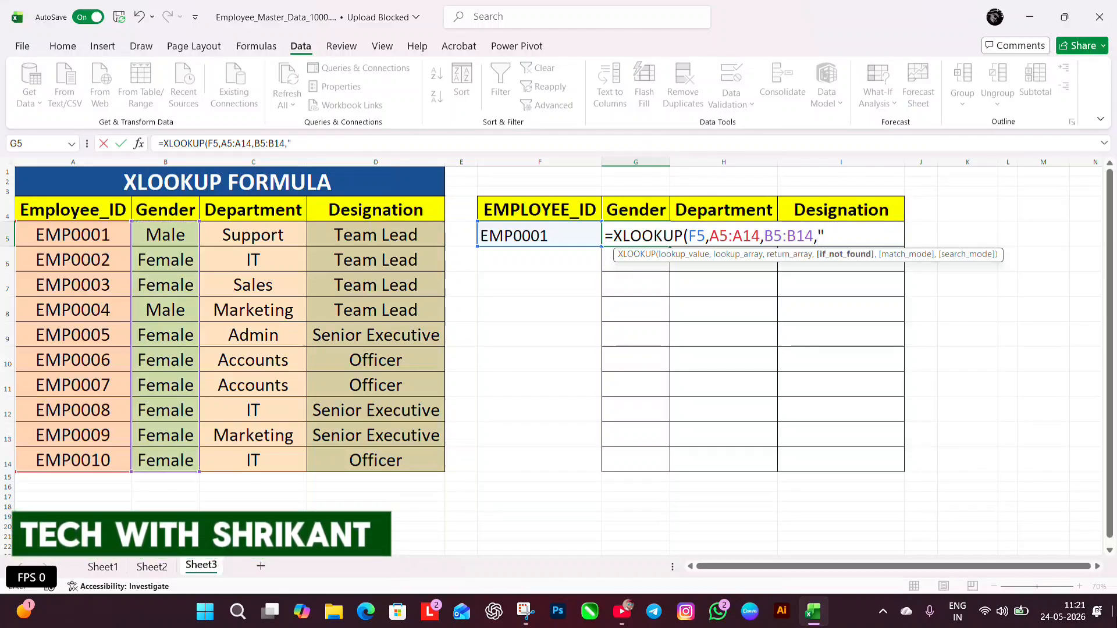
text(NOT F)
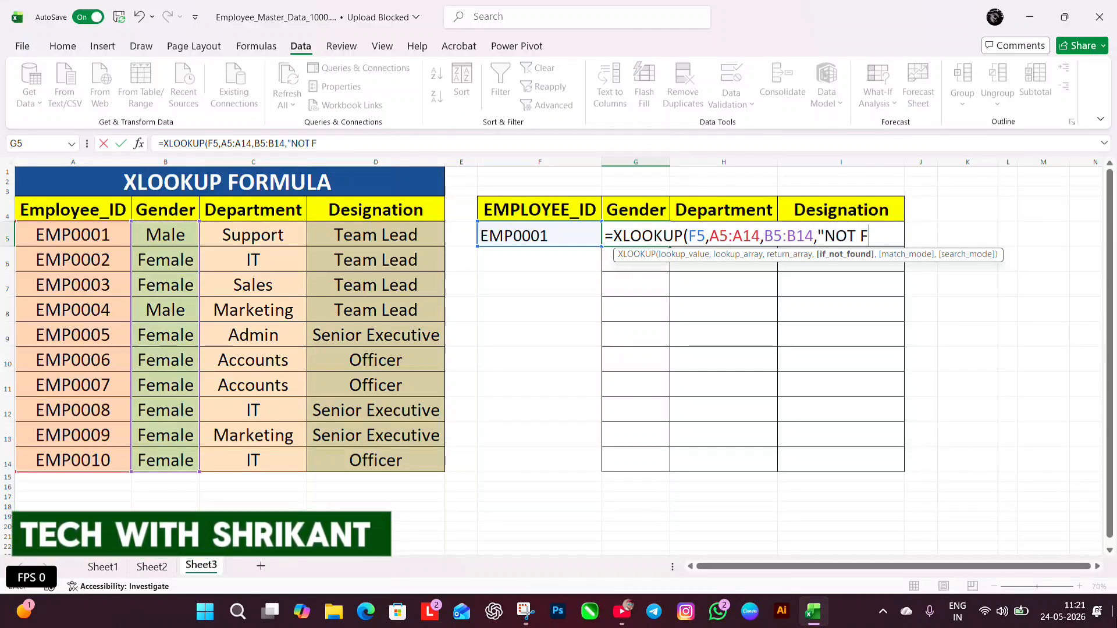
text(OUND")
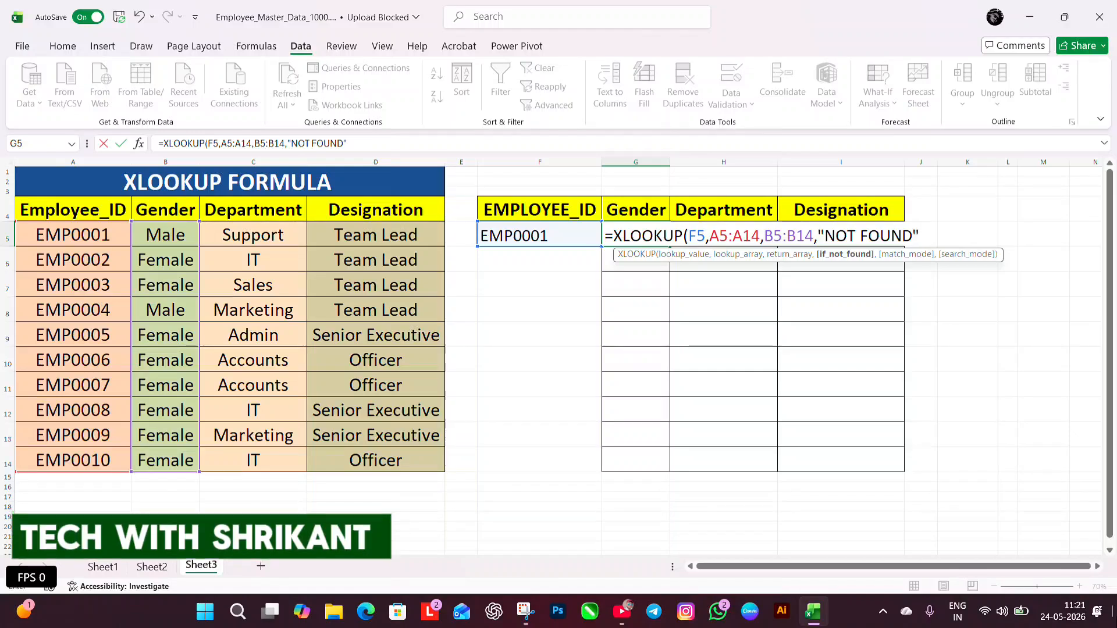
text(,)
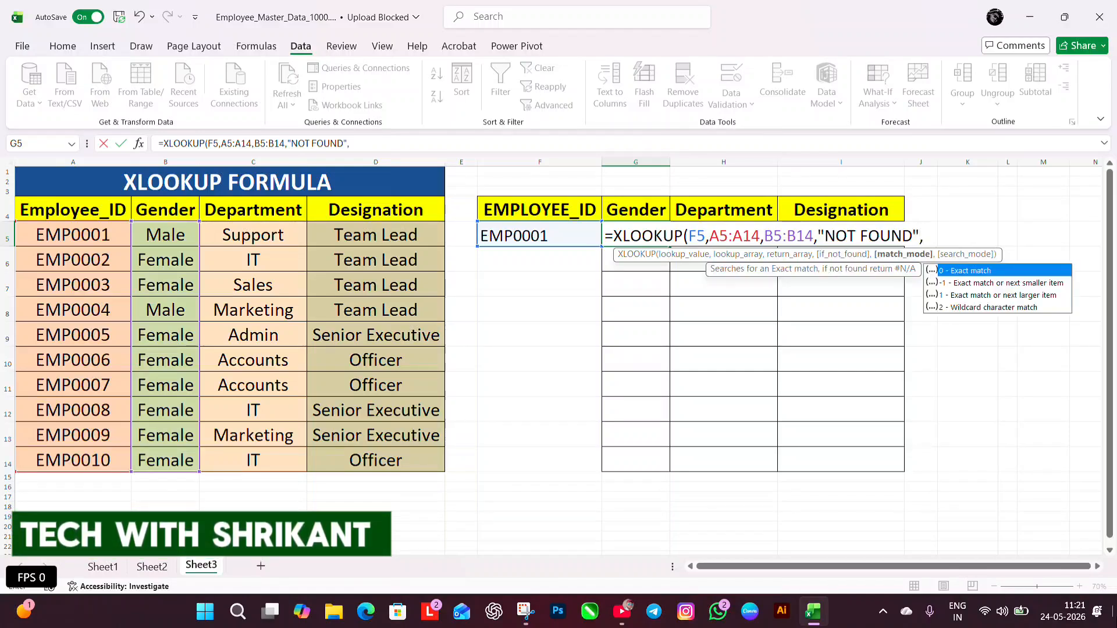
text(0)
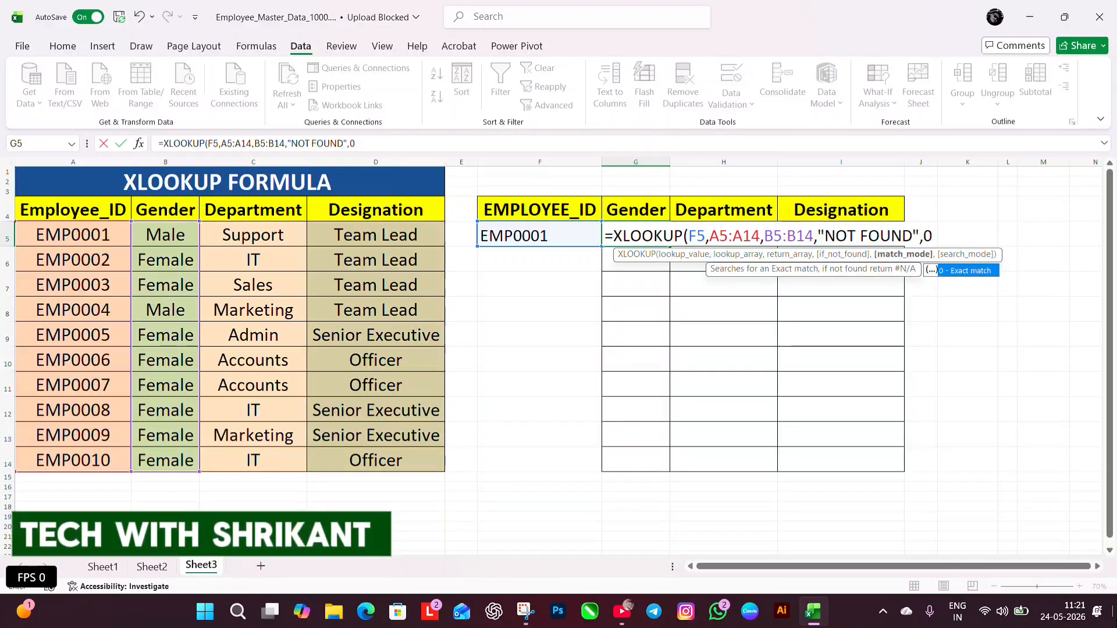
key(Tab)
text())
key(Return)
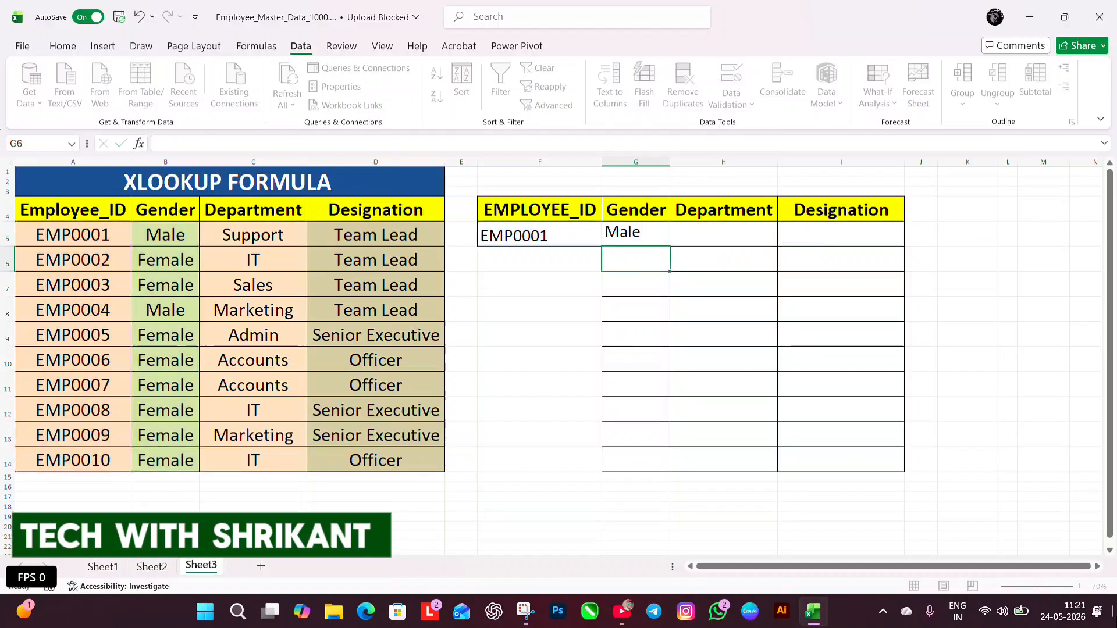
Set F5 to the second and finally the sixth employee ID, and compare the gender with source cells A10:B10
click(551, 239)
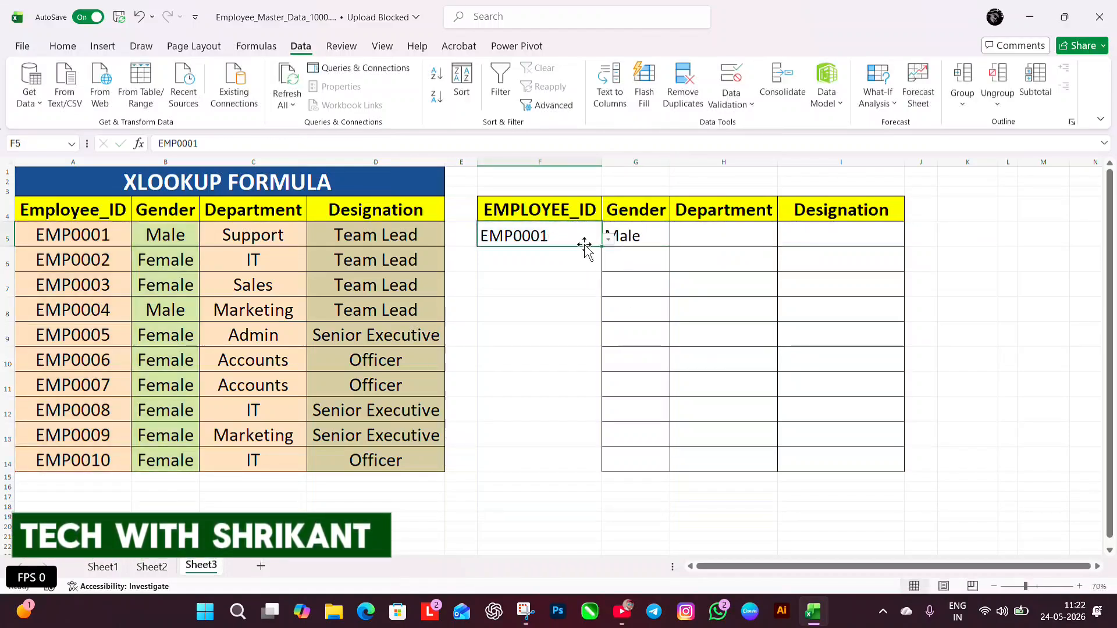
click(607, 238)
click(541, 263)
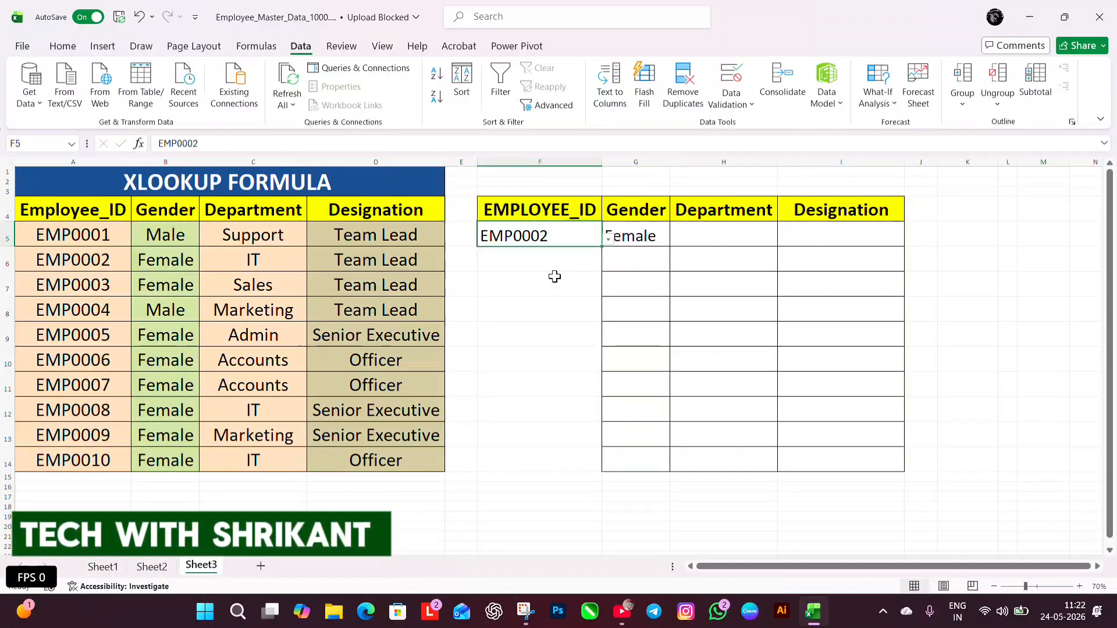
click(608, 239)
click(506, 314)
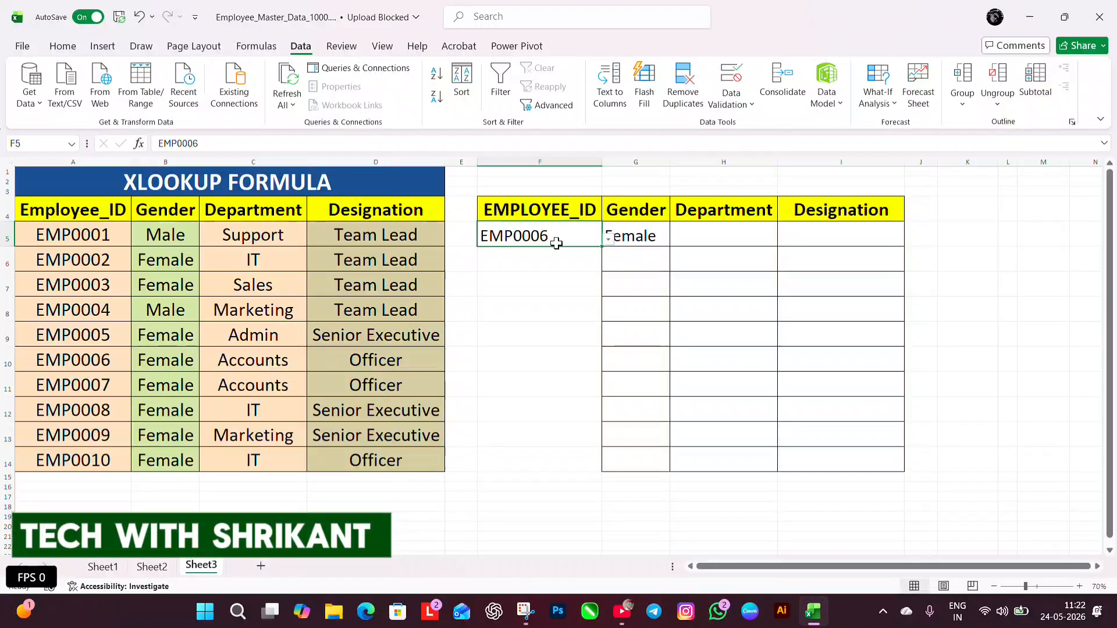
drag(112, 350, 169, 360)
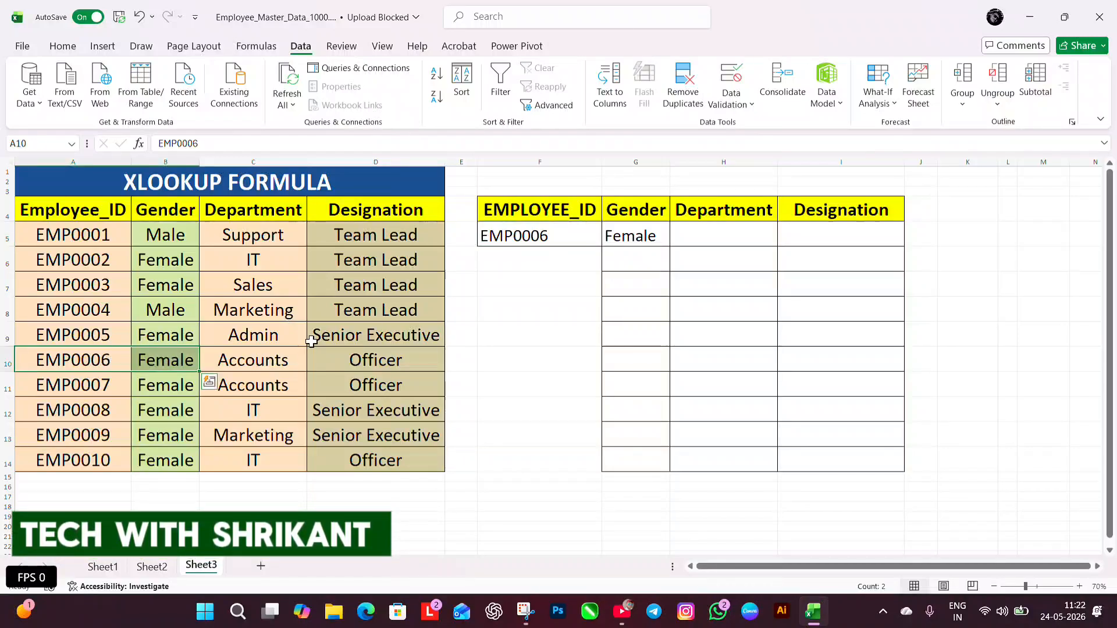
Try filling the G5 formula across H5:I5, compare it with source row 10, and clear H5:I5
click(643, 238)
drag(670, 246, 862, 247)
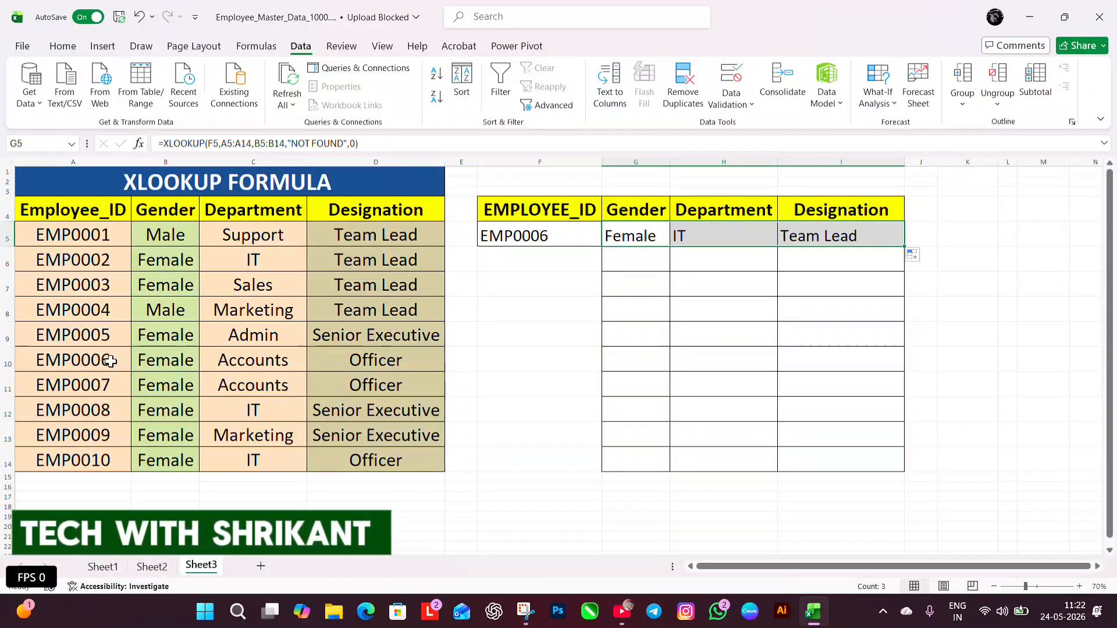
drag(110, 361, 326, 361)
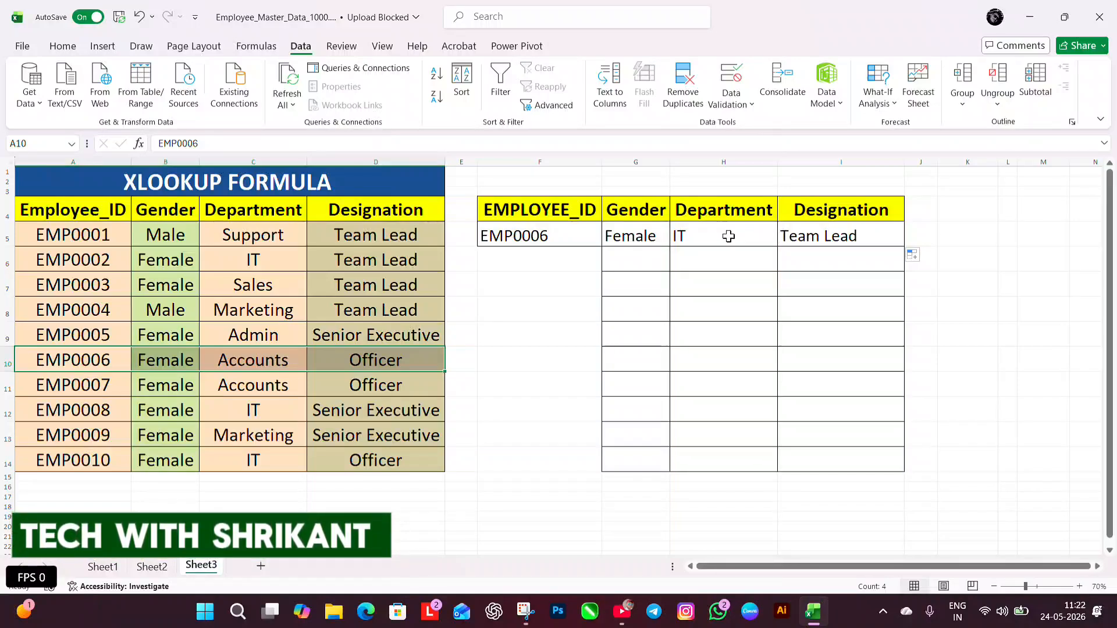
drag(725, 235, 815, 237)
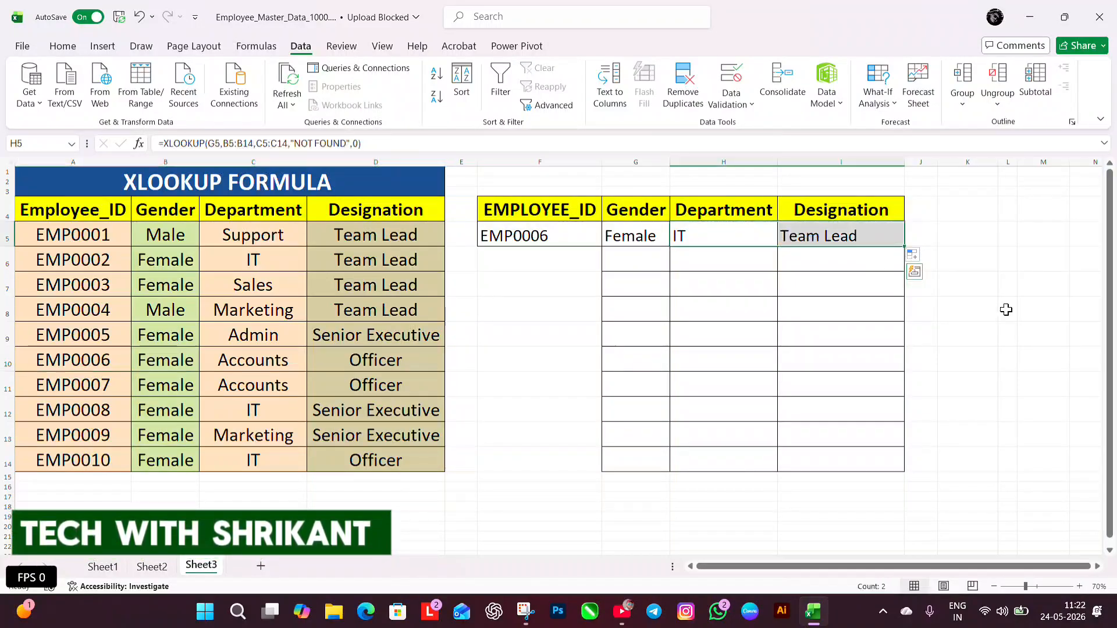
key(Delete)
Start an XLOOKUP formula in H5 that looks up F5 in A5:A14 and returns the department from C5:C14
click(731, 239)
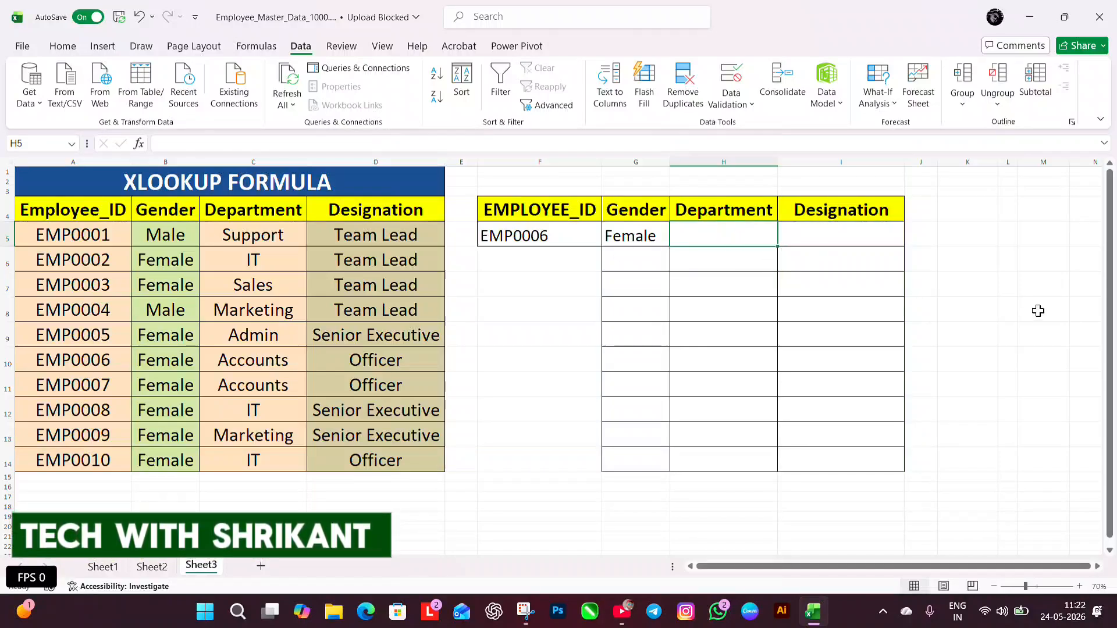
text(=XLO)
key(Tab)
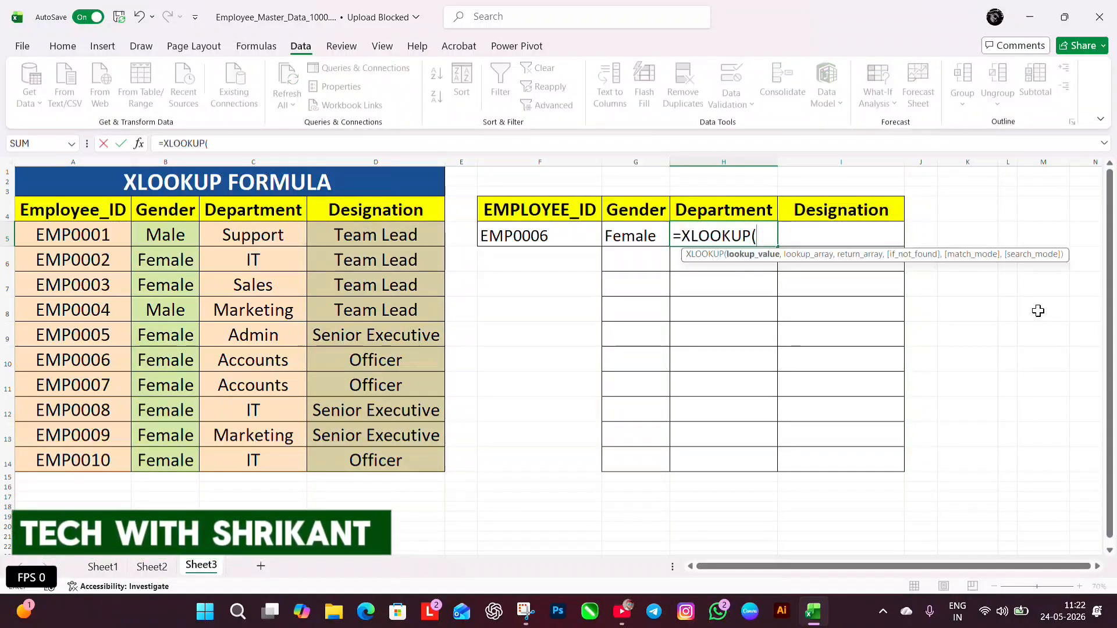
click(562, 237)
text(,)
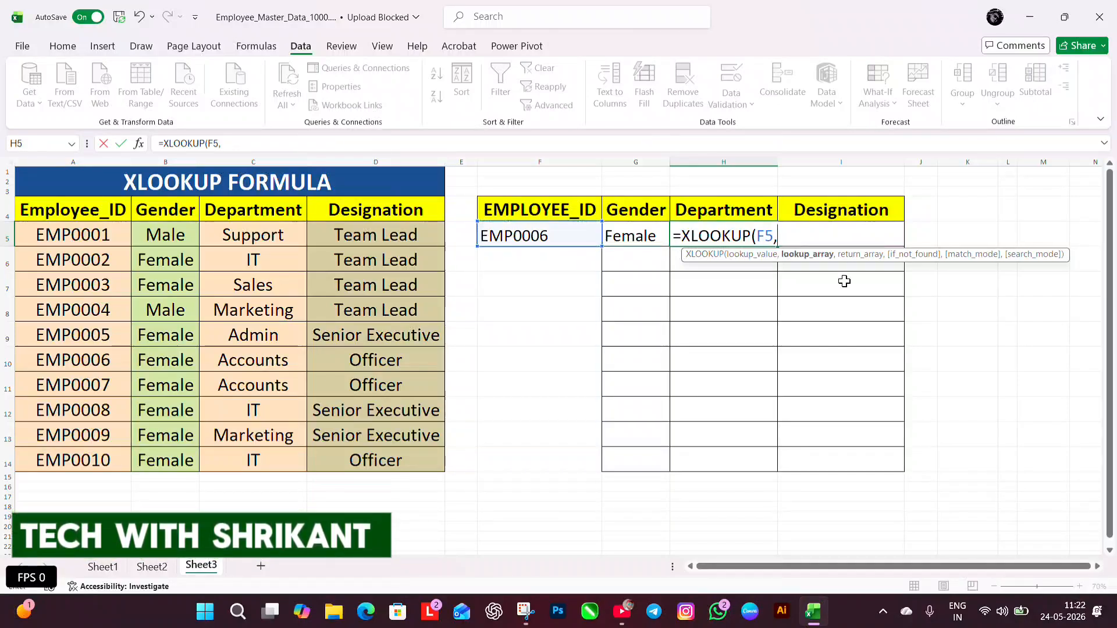
drag(93, 244, 75, 459)
text(,)
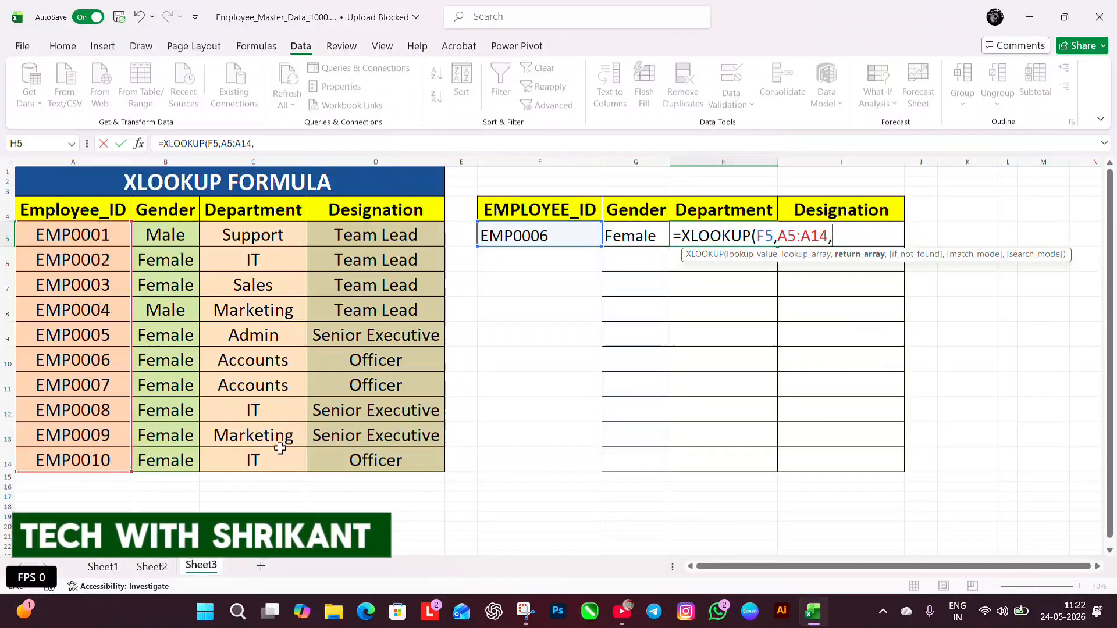
drag(256, 238, 278, 459)
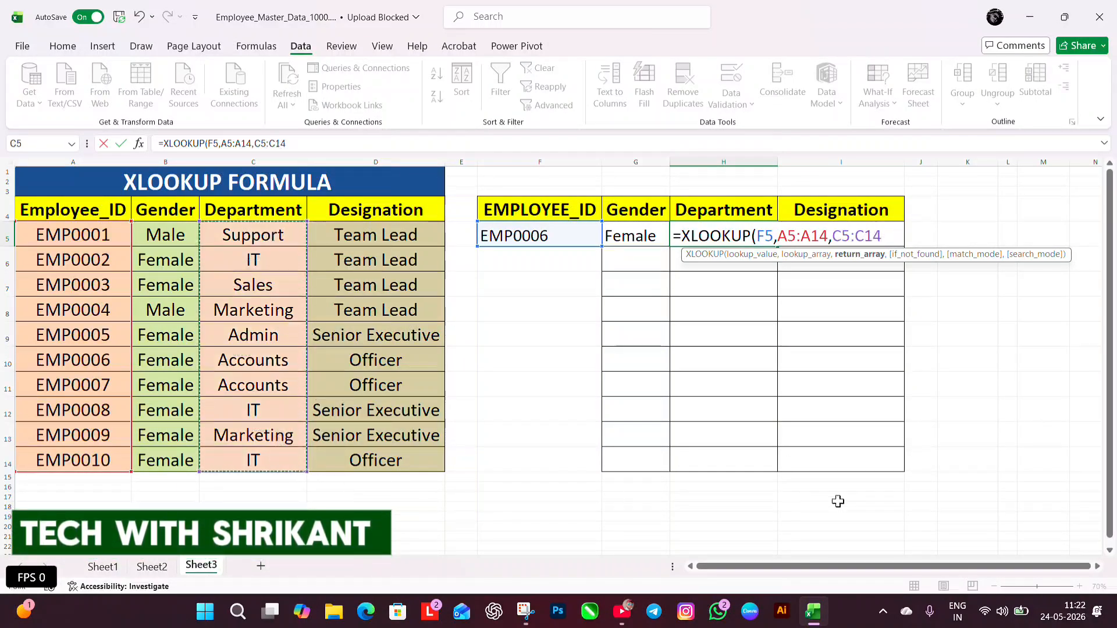
Complete the H5 department formula with "NOT FOUND" as the if-not-found text and 0 for exact match
text(,)
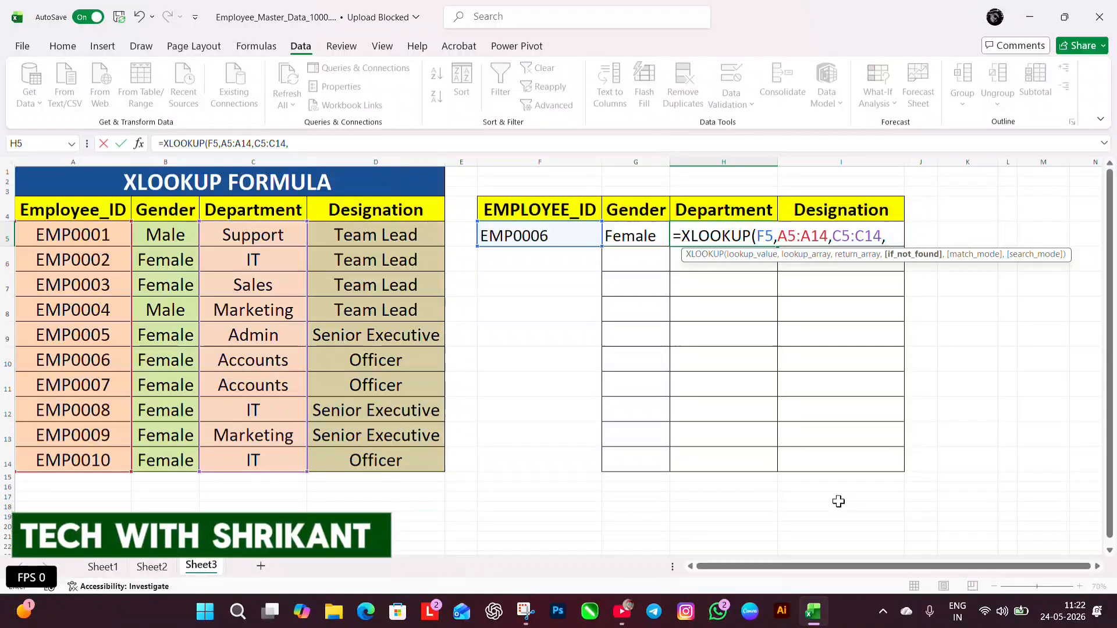
text("NOT)
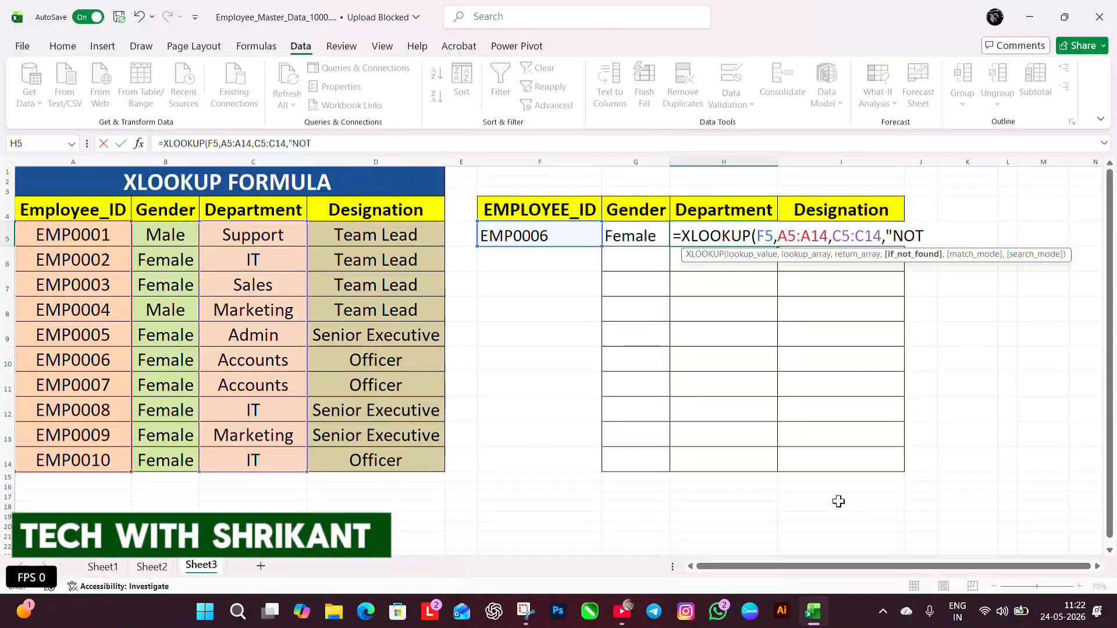
text( FOUND")
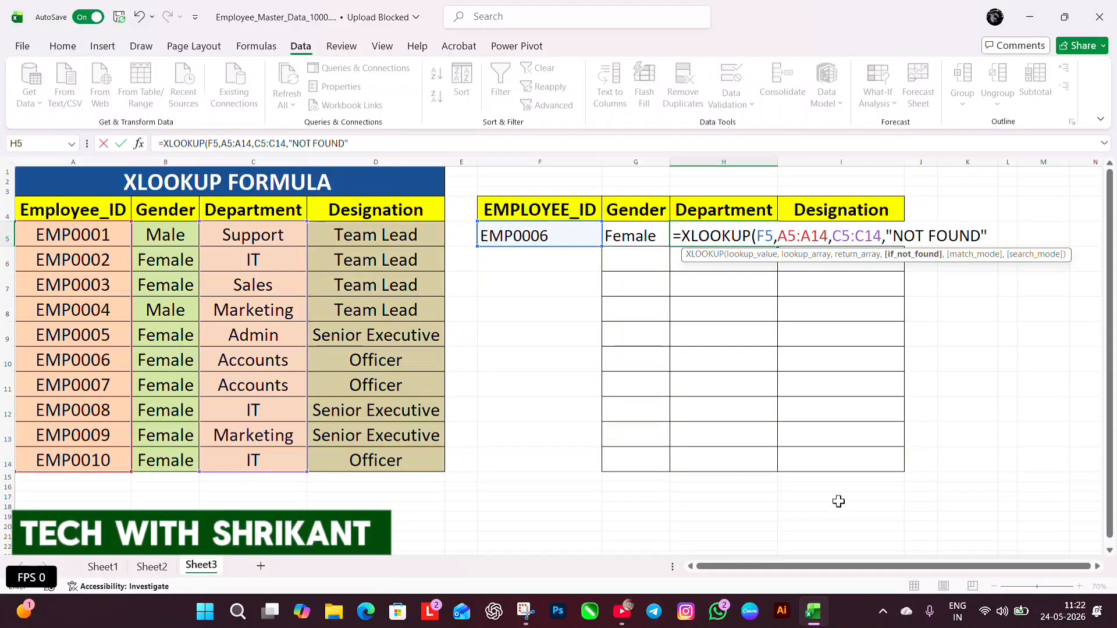
text(,0)
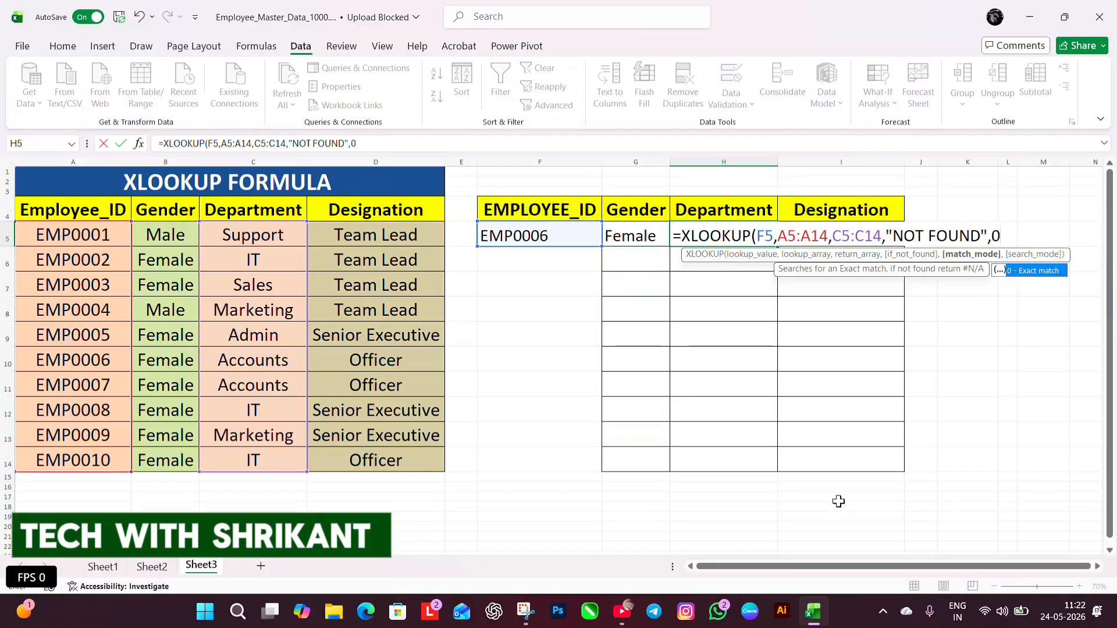
text())
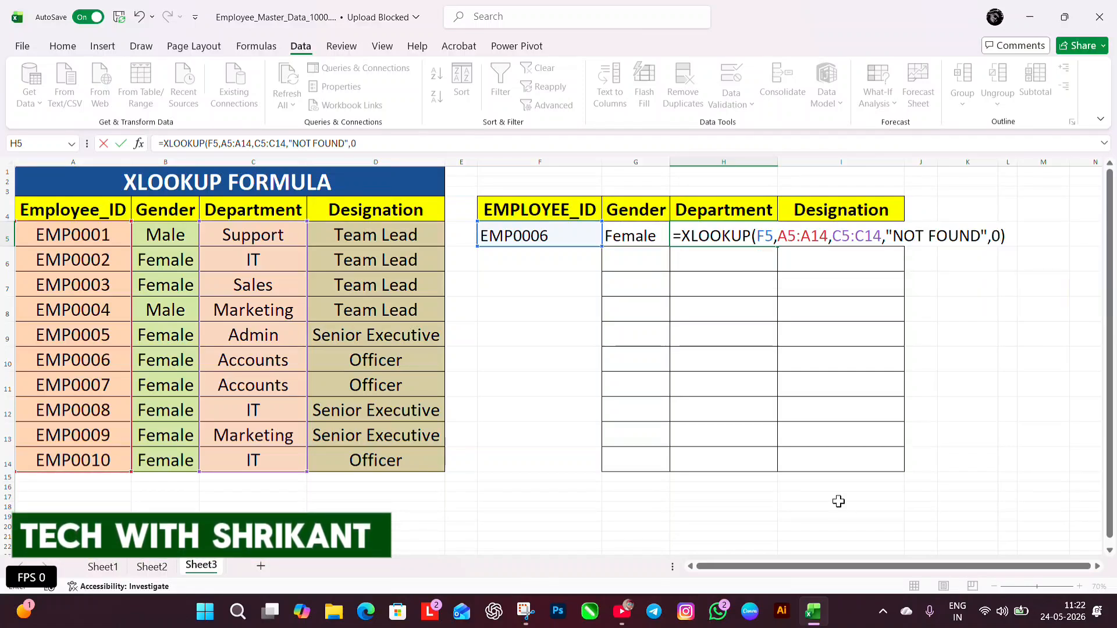
key(Return)
Compare the department returned in H5 with the source entries in A10:C10
click(725, 233)
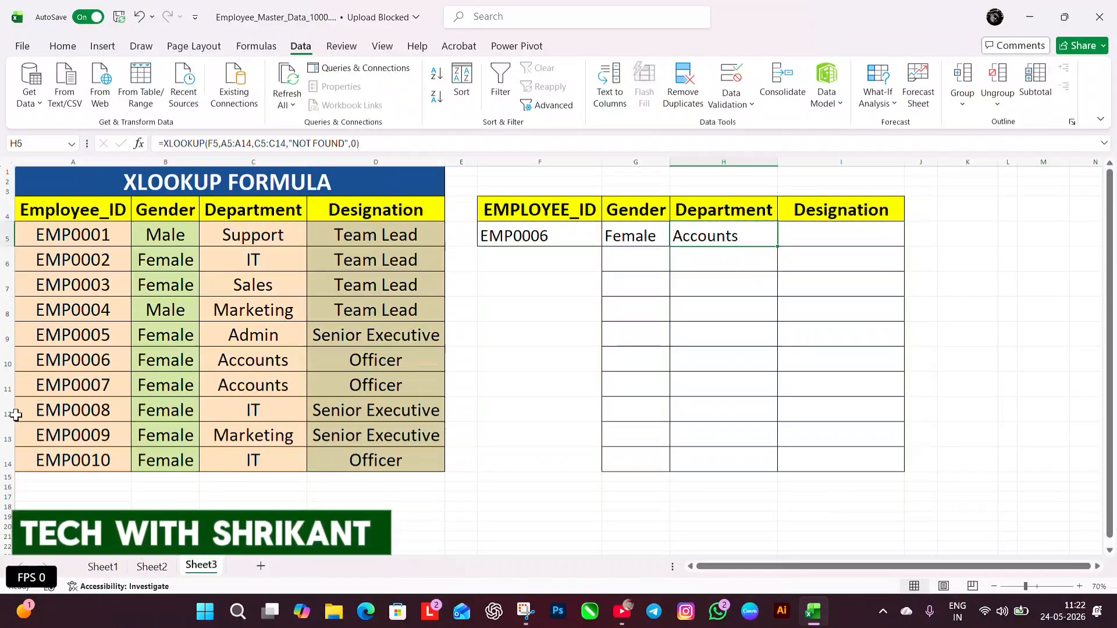
click(75, 362)
click(165, 361)
click(269, 364)
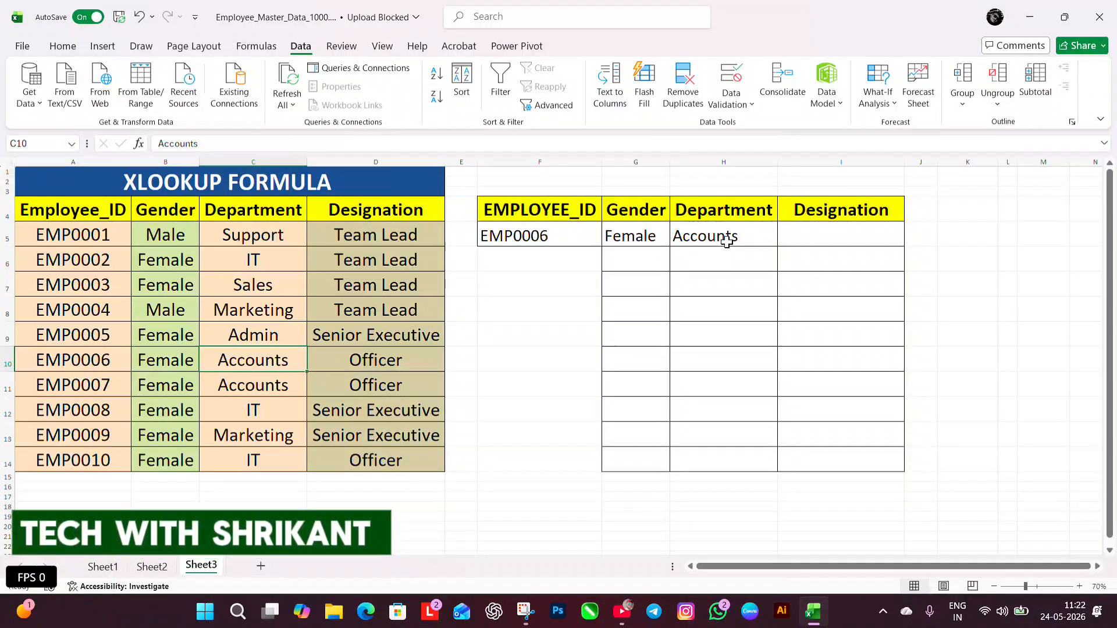
Set F5 to the second employee ID and compare the returned gender and department with source cells A6:C6
click(588, 236)
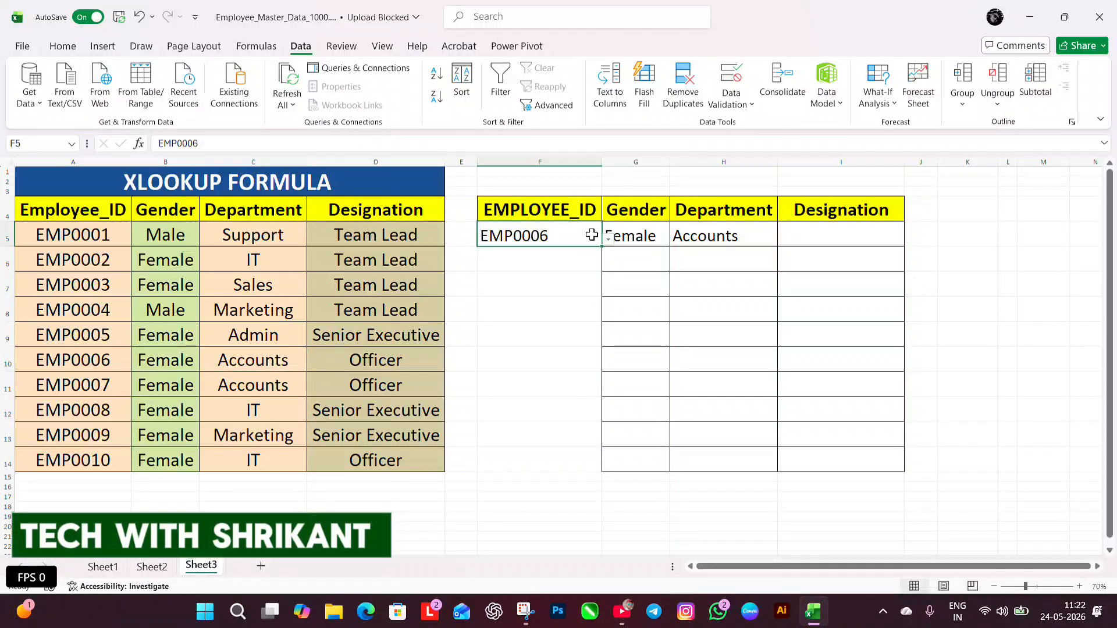
click(609, 240)
click(496, 266)
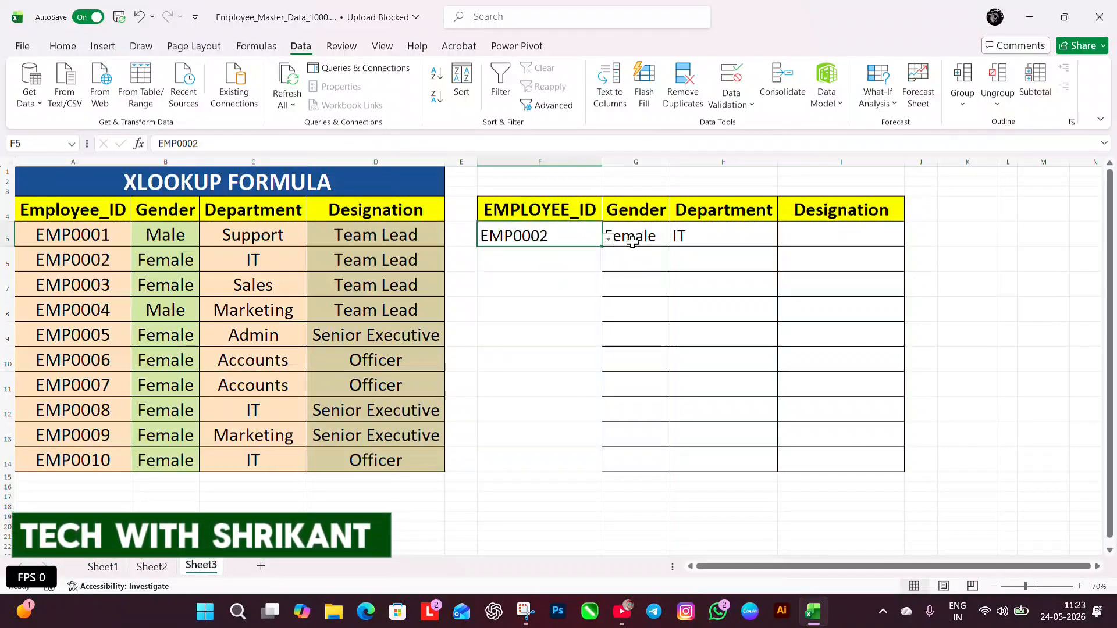
drag(102, 265, 225, 262)
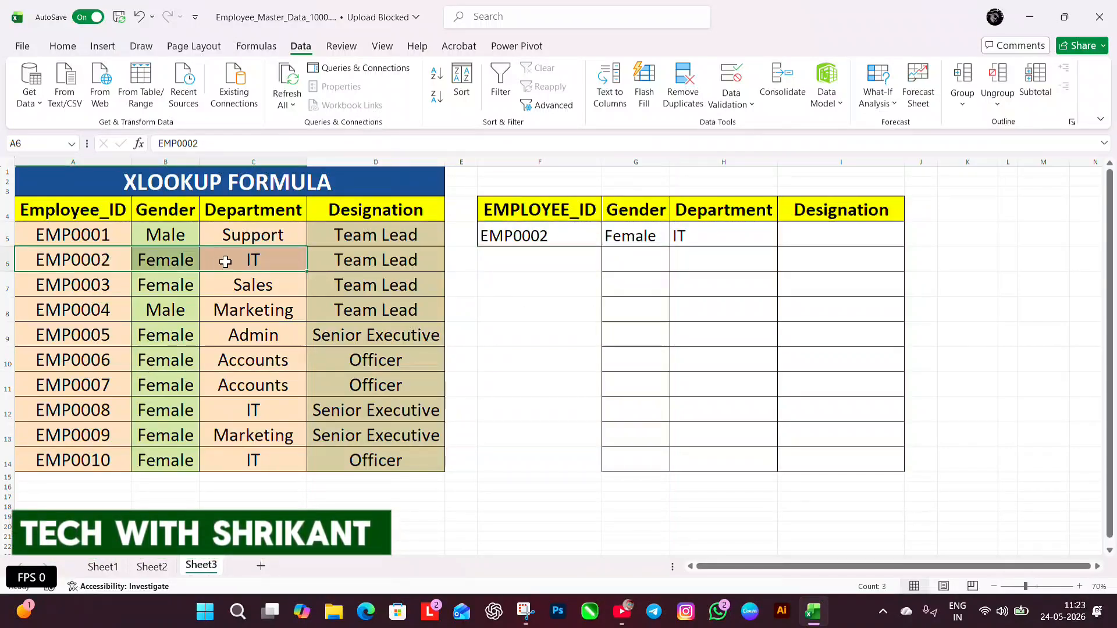
Clear the separate gender and department formulas from G5 and H5
click(663, 237)
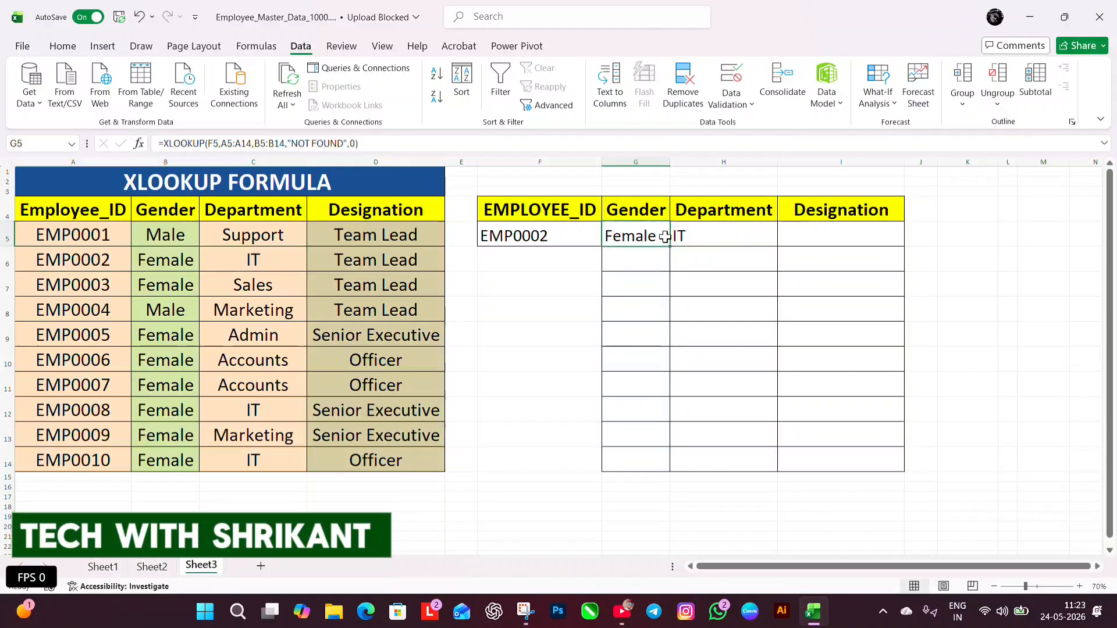
key(Delete)
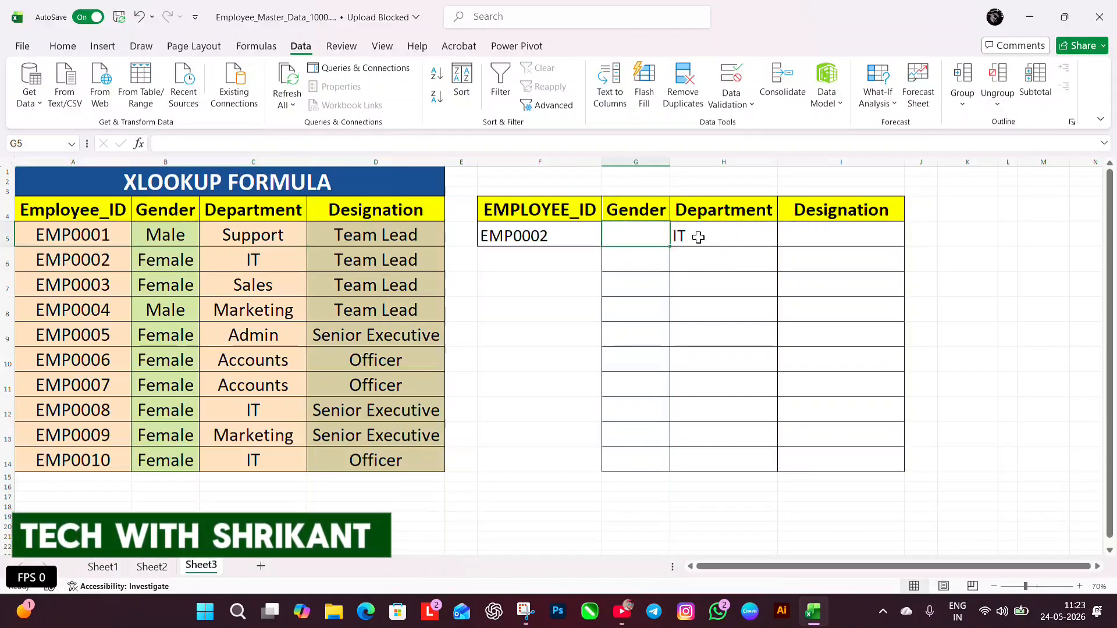
click(701, 238)
key(Delete)
Start an XLOOKUP formula in G5 that looks up F5 in A5:A14 and returns all three columns from B5:D14
click(659, 230)
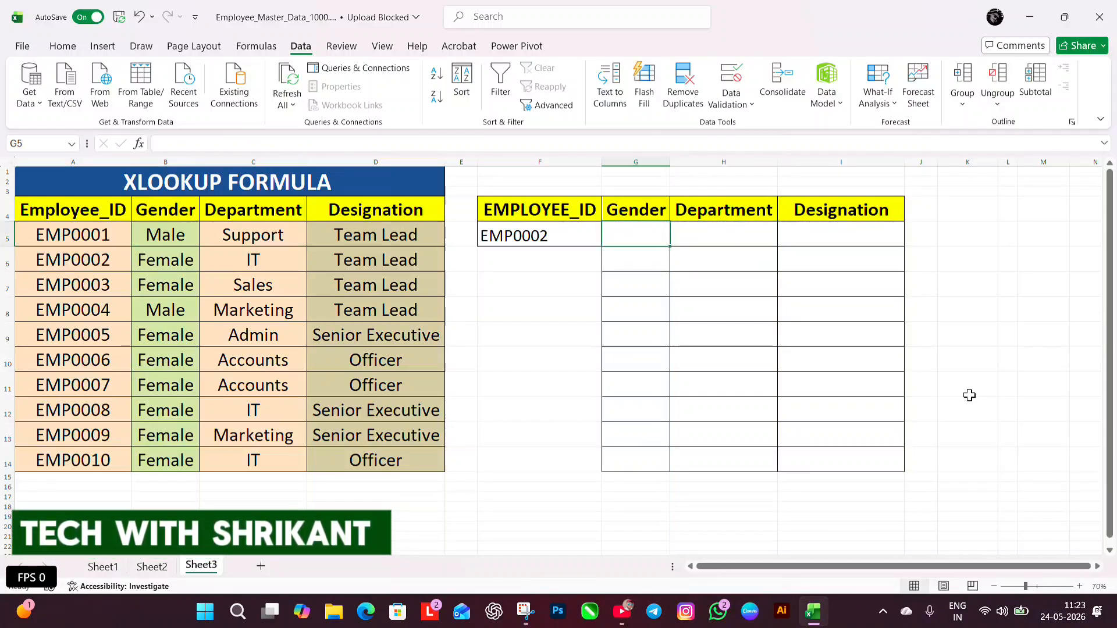
text(=XLOOKUP()
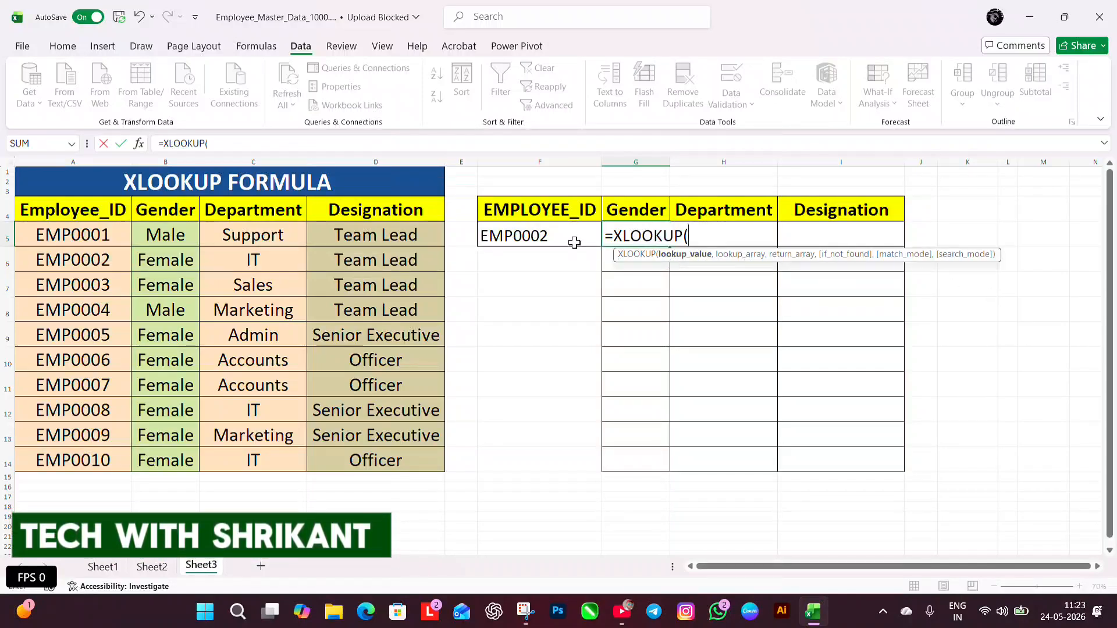
click(559, 237)
text(,)
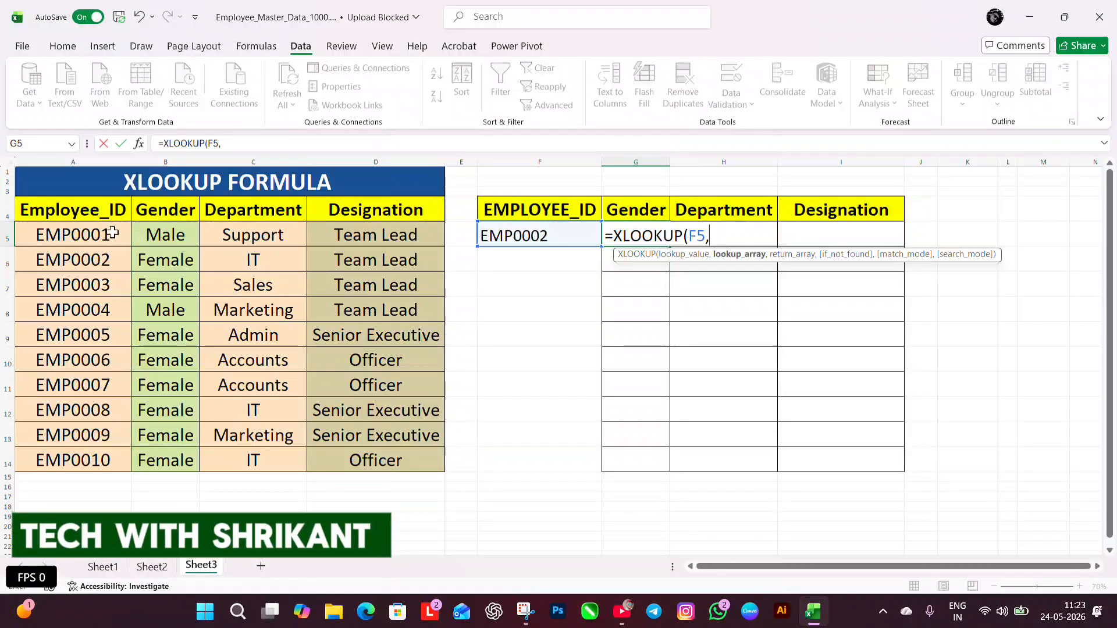
drag(110, 236, 101, 457)
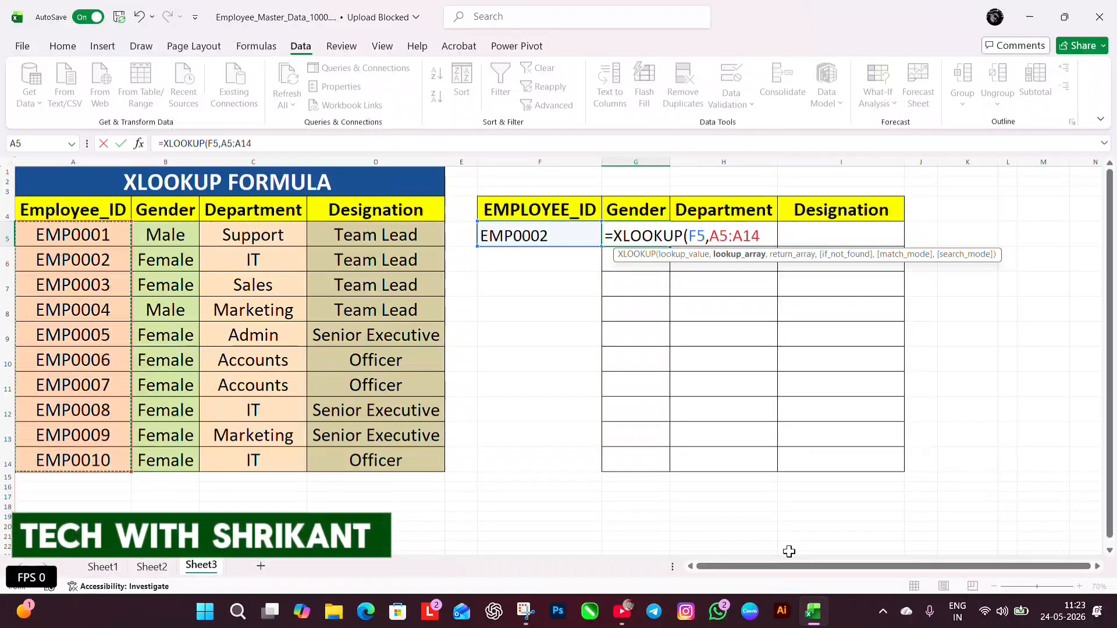
text(,)
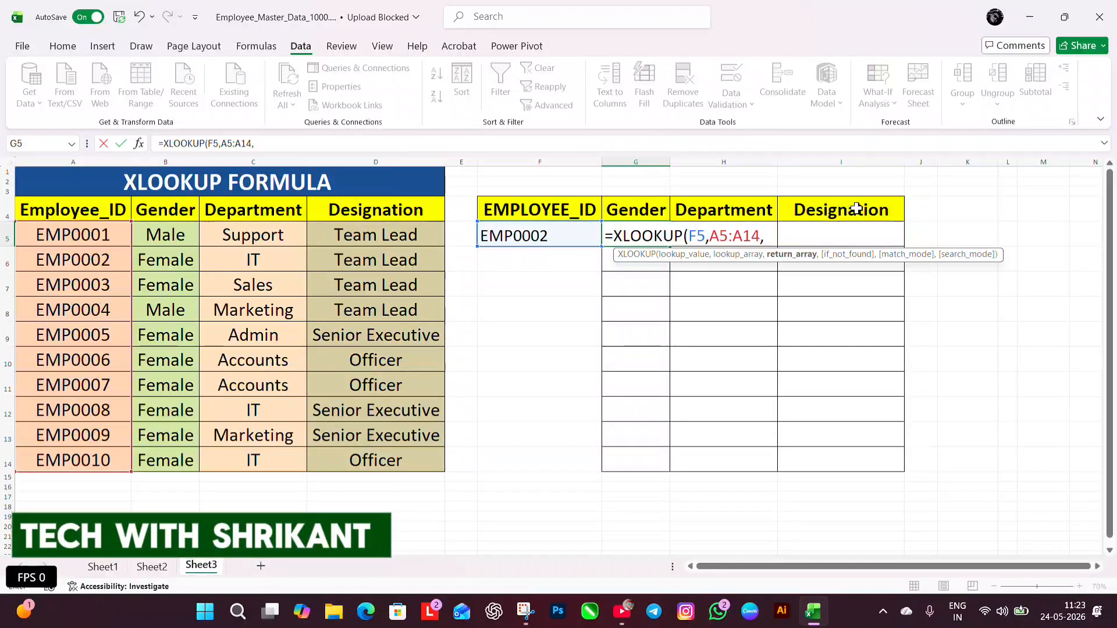
drag(182, 236, 419, 452)
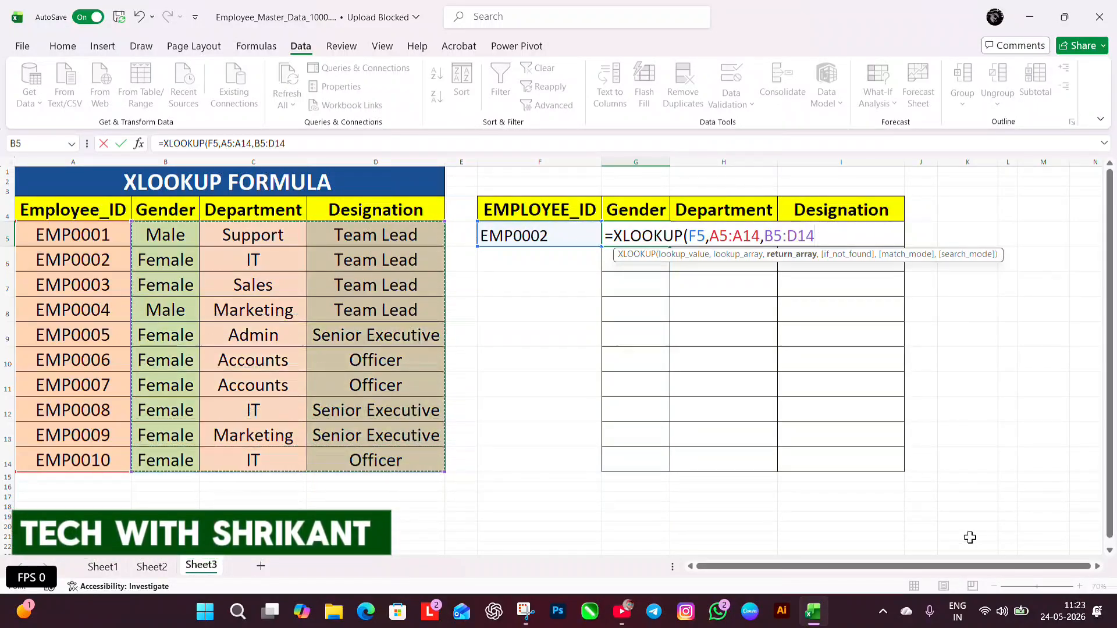
Complete the multi-column G5 formula with "NOT FOUND" as the if-not-found text and 0 for exact match
text(,)
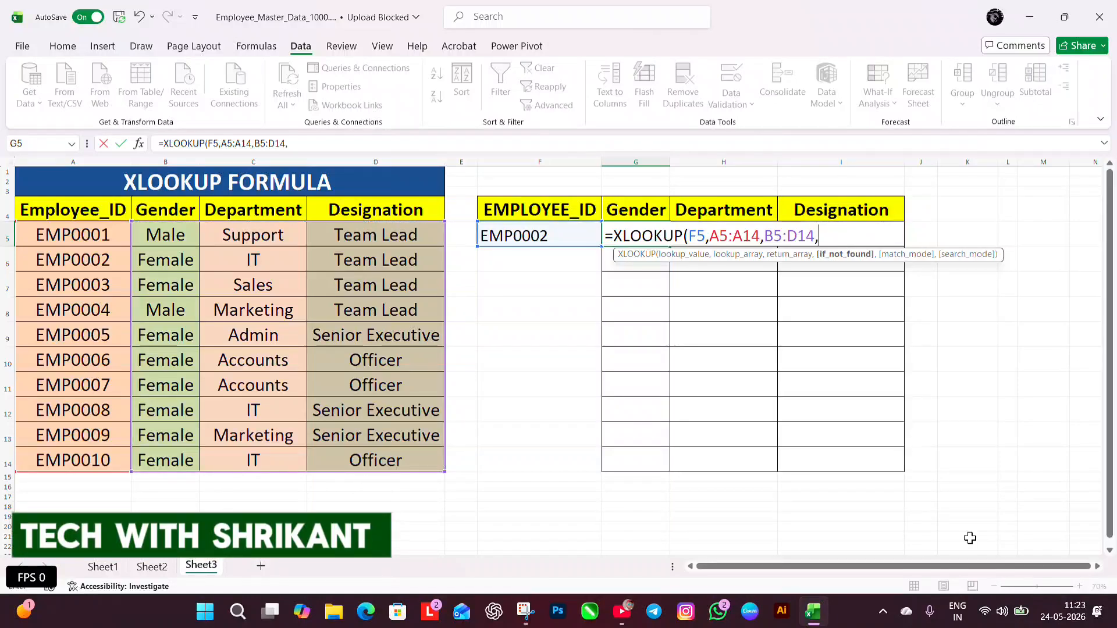
text("NOT FOUND)
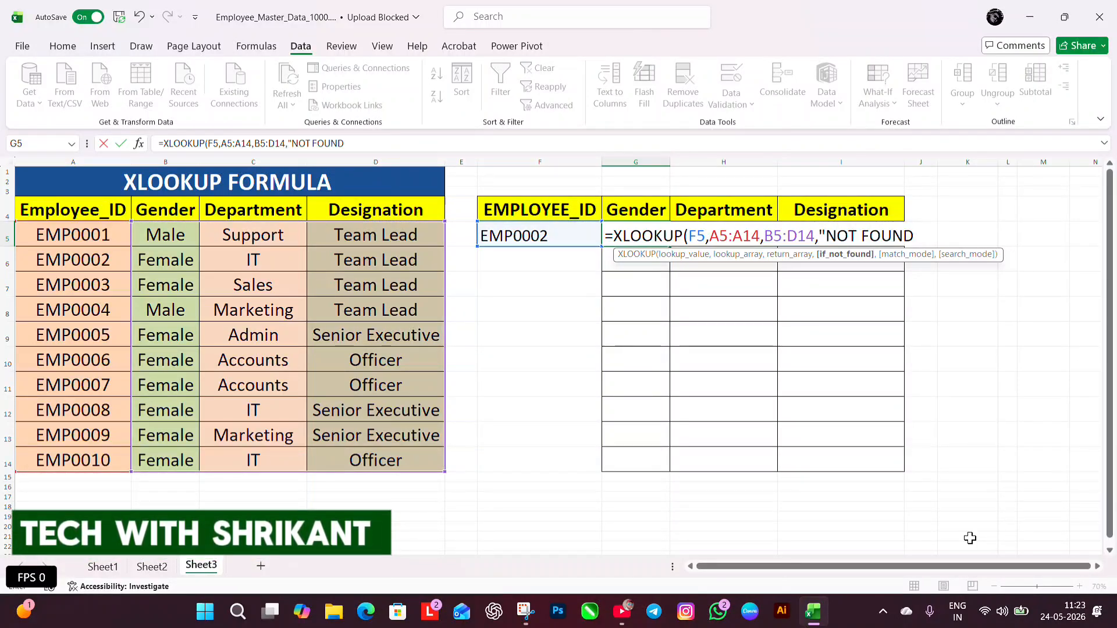
text(",0)
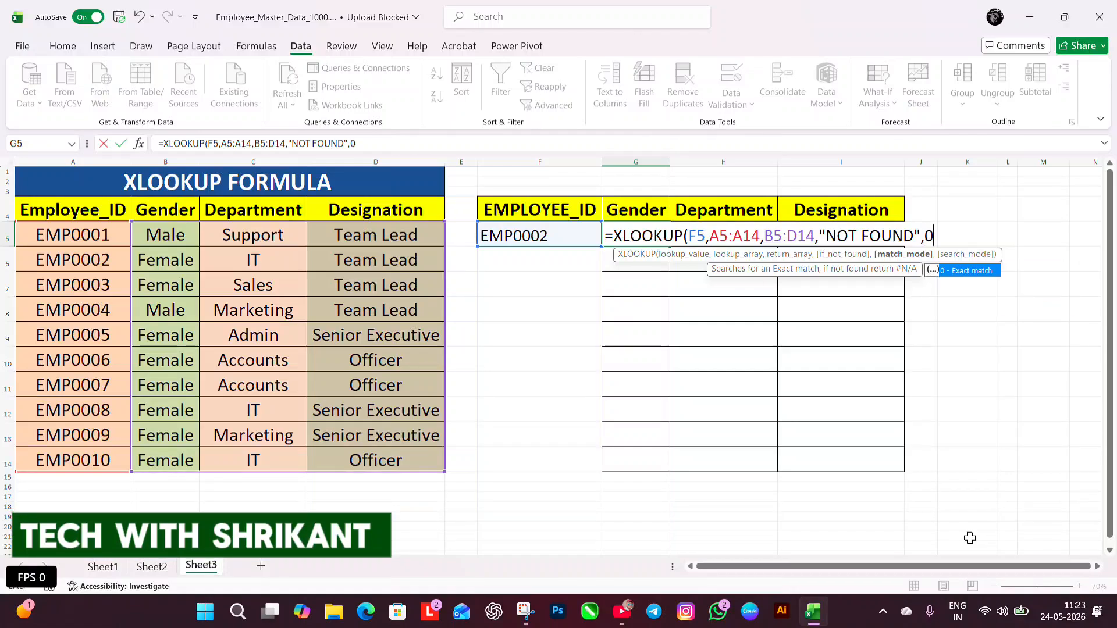
key(Tab)
text())
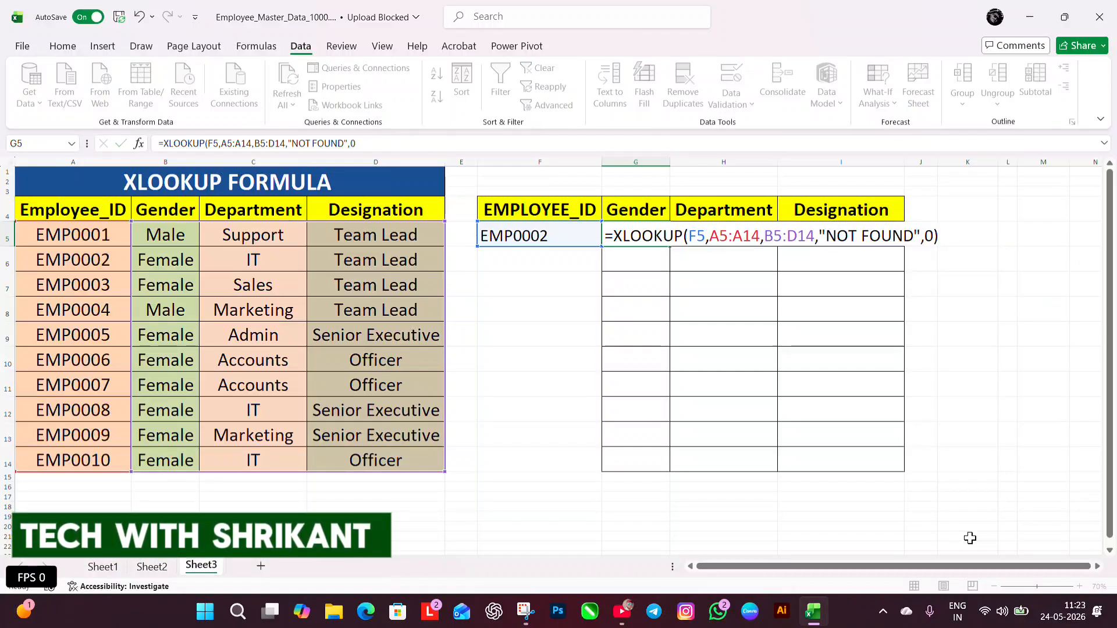
key(Return)
Check the gender, department and designation returned in G5:I5 against source row A6:D6
click(597, 246)
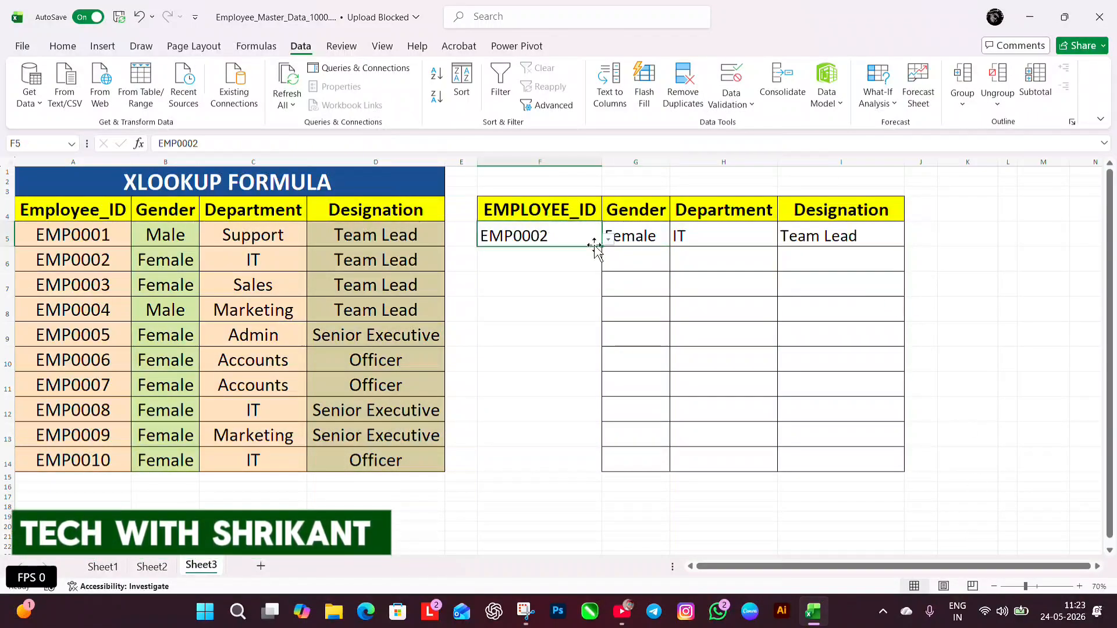
click(656, 237)
click(699, 234)
click(811, 234)
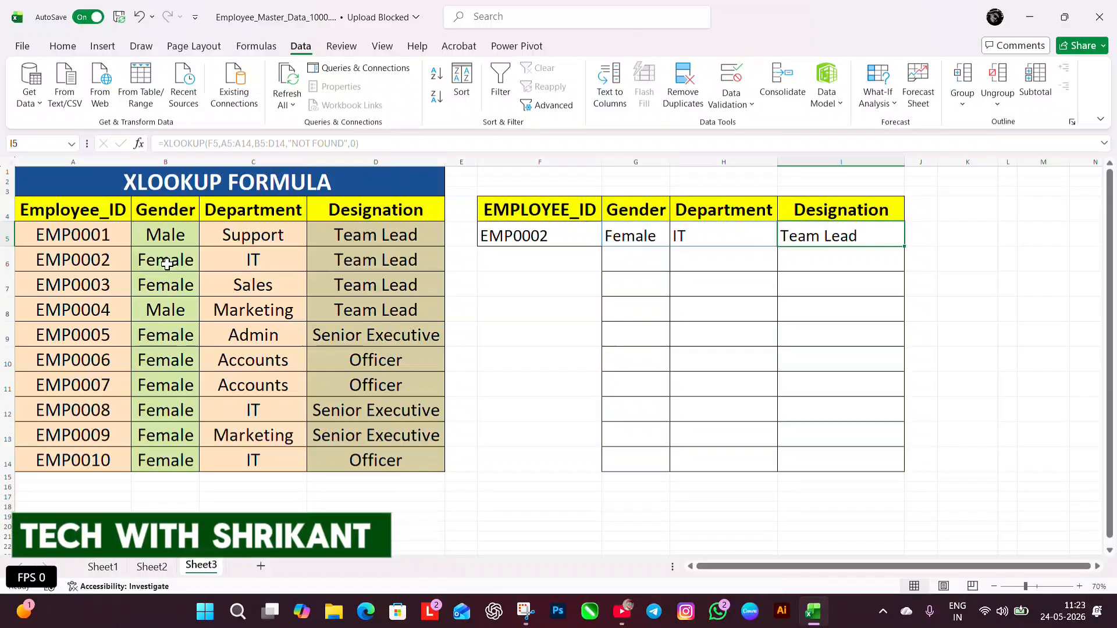
drag(94, 255, 362, 257)
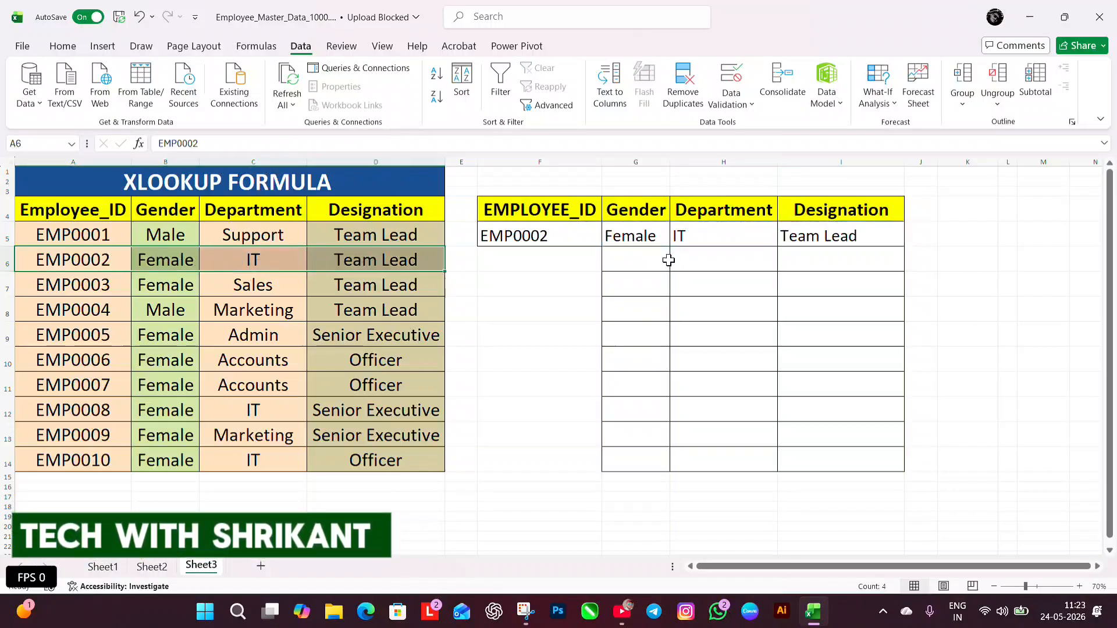
Set F5 to the fifth employee ID and compare the returned details with source row A9:D9
click(569, 236)
click(608, 240)
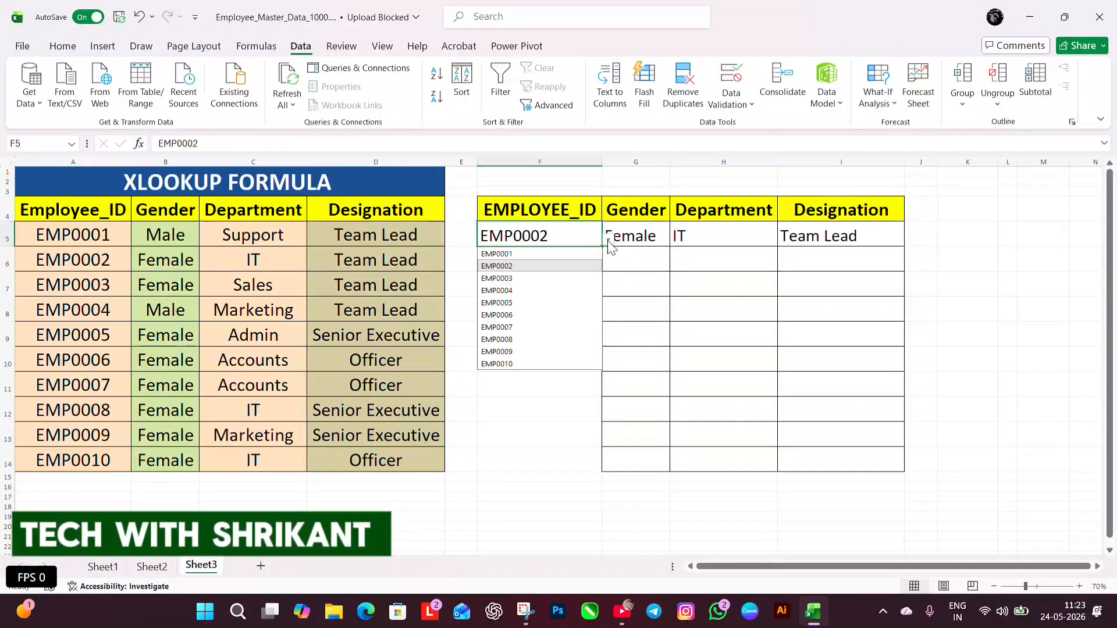
click(524, 312)
drag(71, 335, 378, 336)
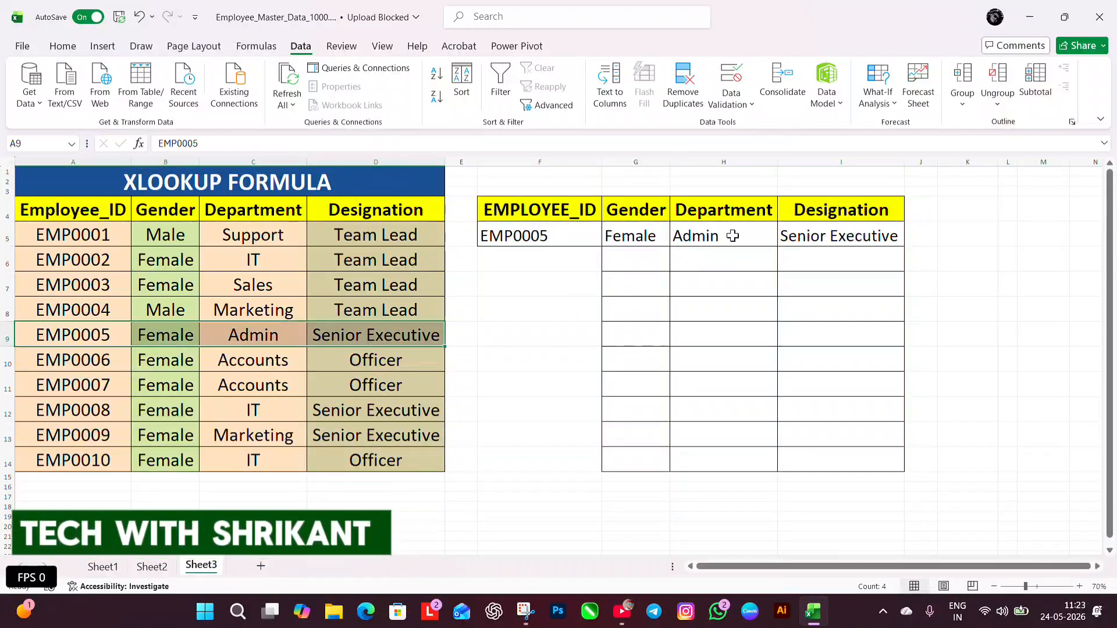
Set F5 to the fourth employee ID to test the lookup, and clear the contents of F5:I5
click(525, 241)
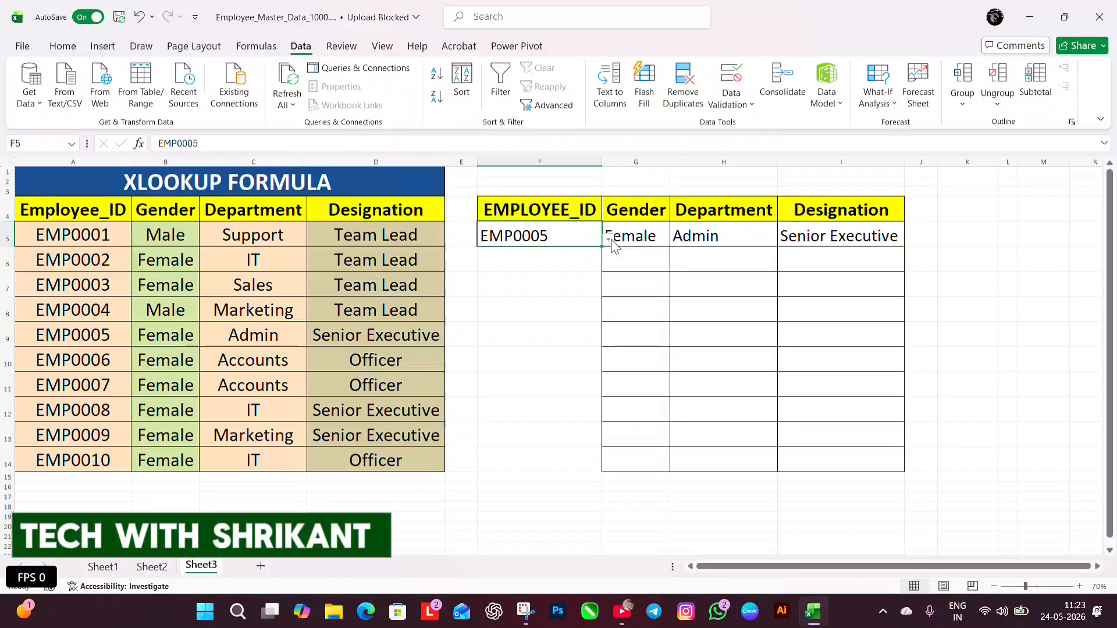
click(608, 240)
click(533, 291)
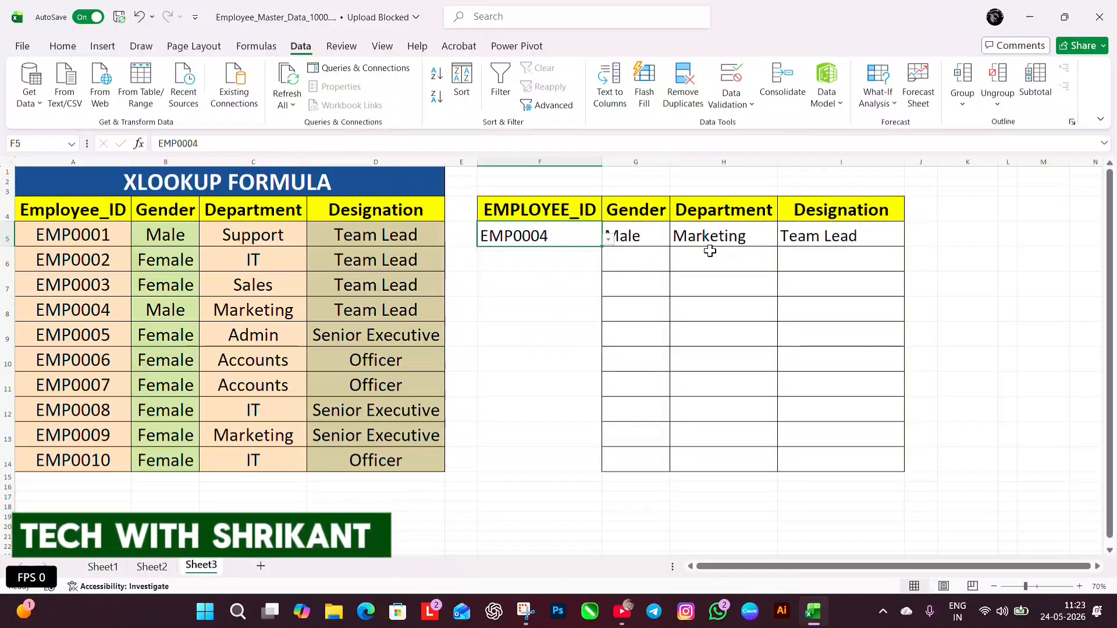
drag(546, 233, 799, 233)
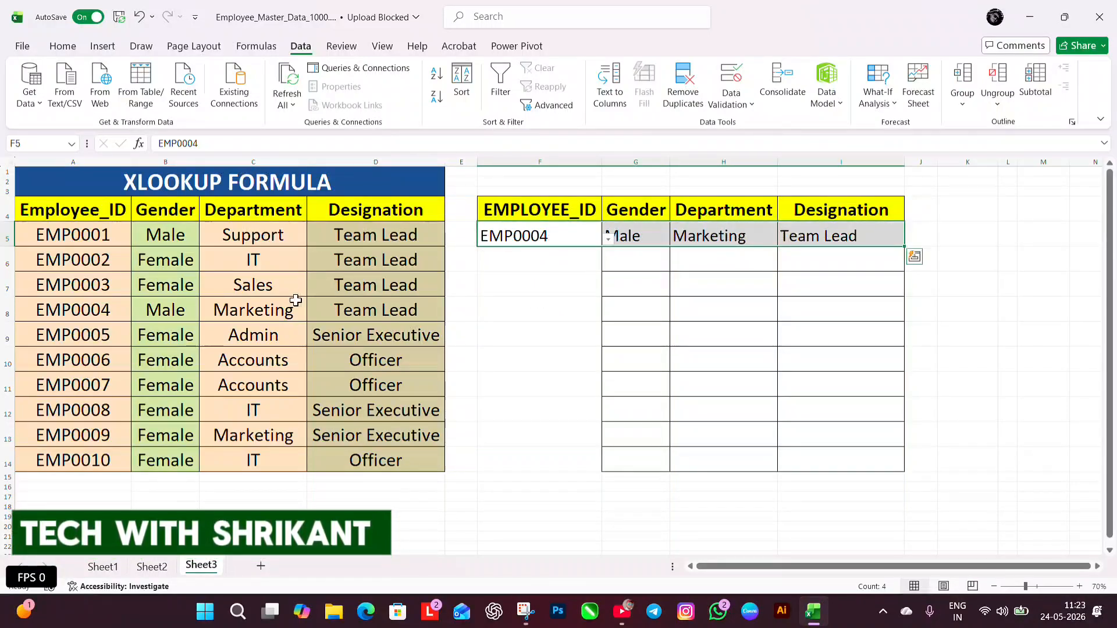
key(Delete)
Add a list validation dropdown to H5 sourced from the departments in column C, and choose Sales from it
click(732, 88)
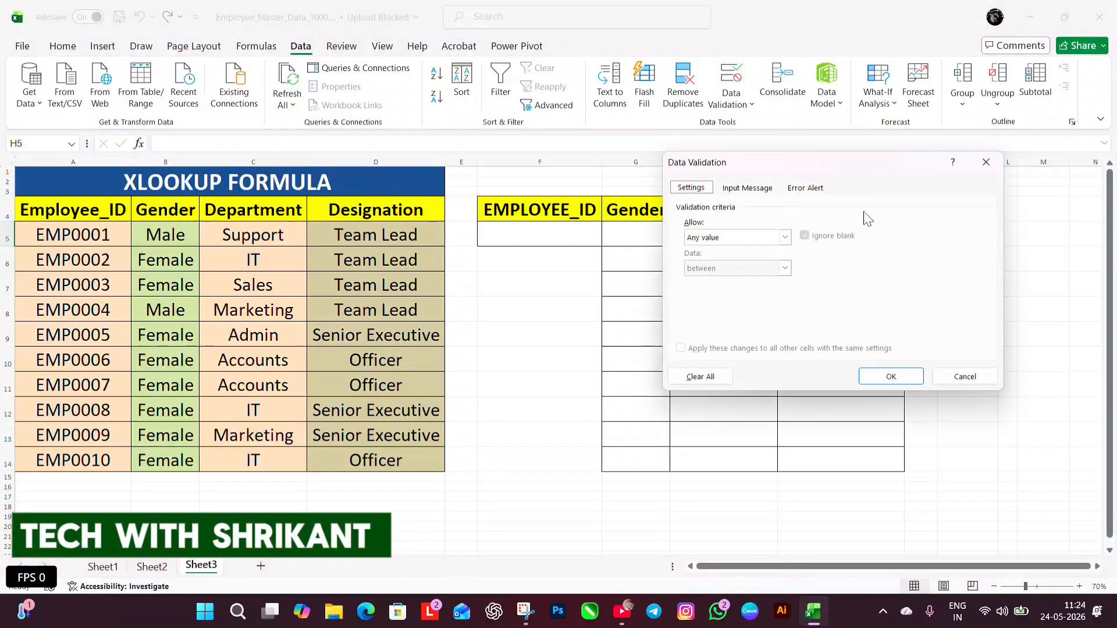
click(785, 237)
click(721, 281)
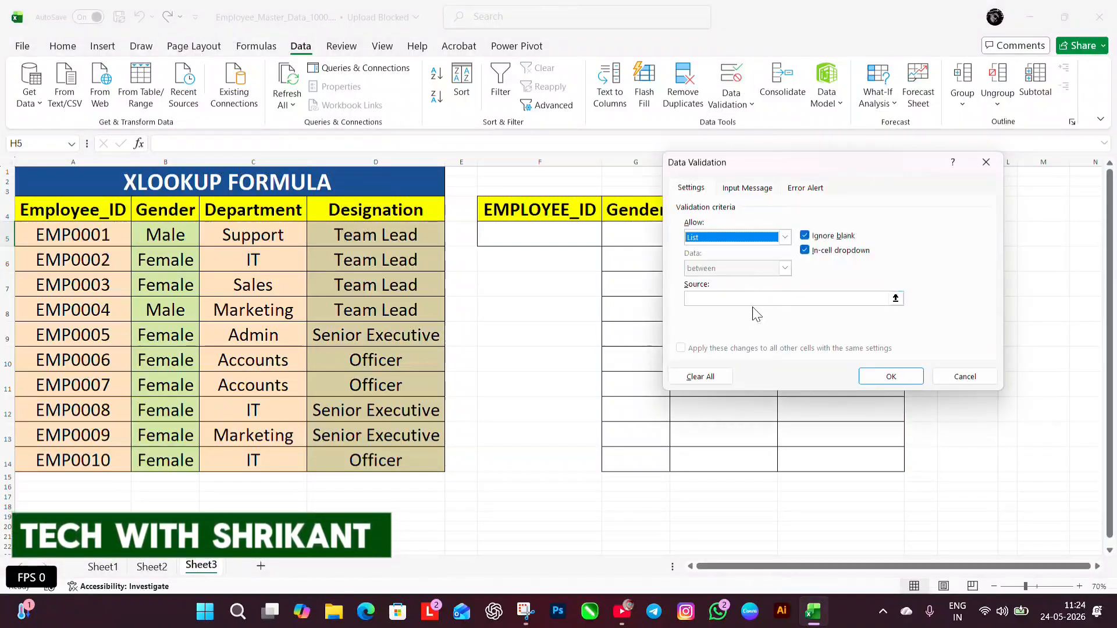
click(755, 299)
drag(274, 233, 270, 444)
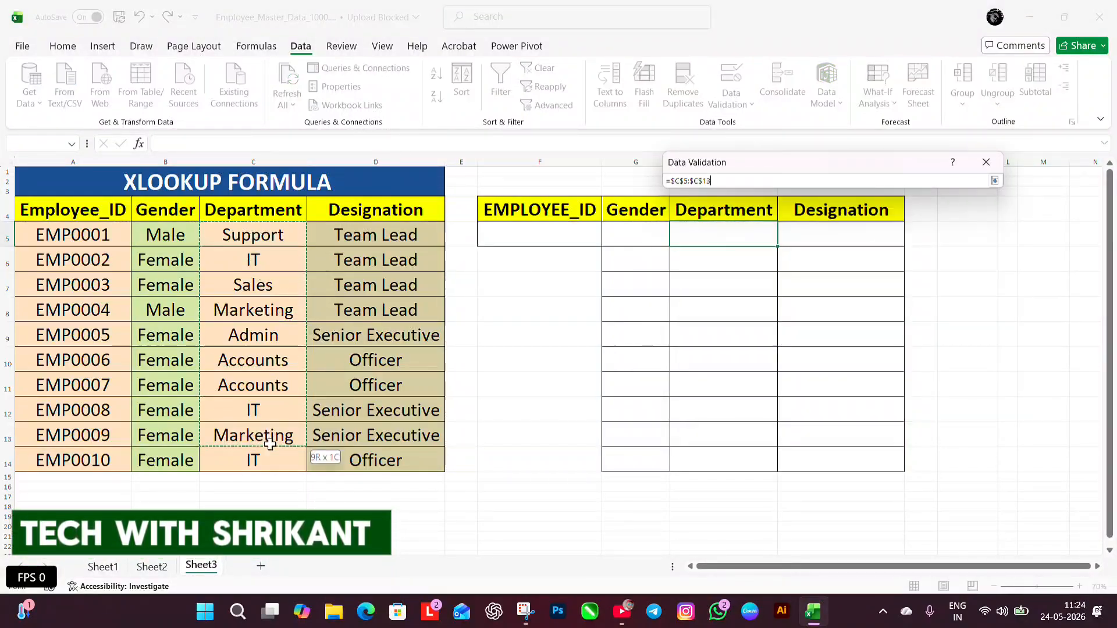
click(891, 377)
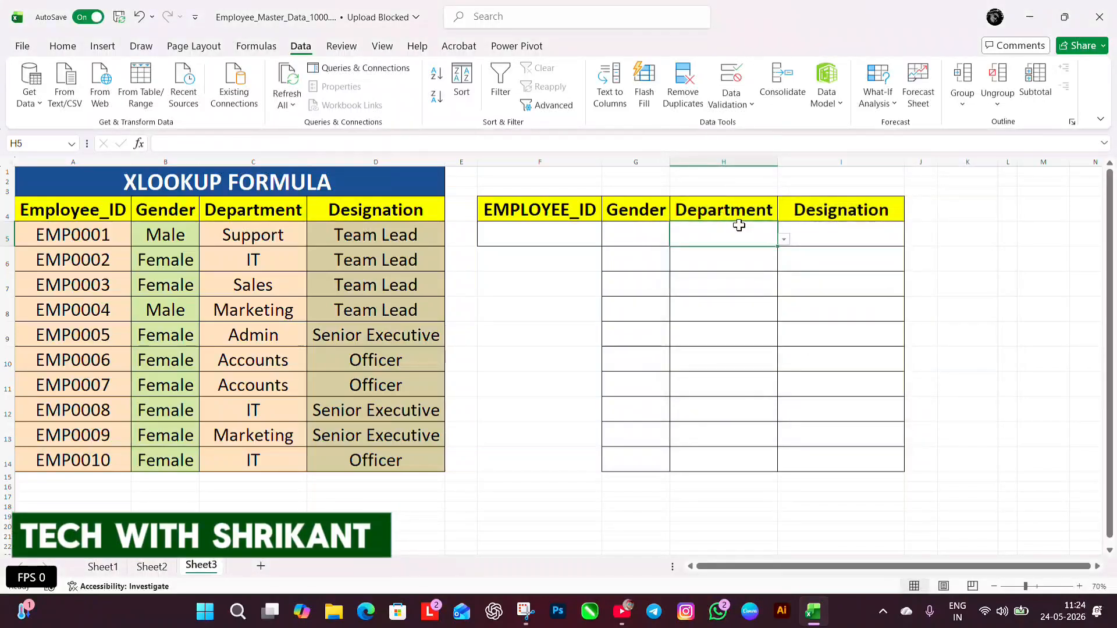
click(785, 239)
click(707, 279)
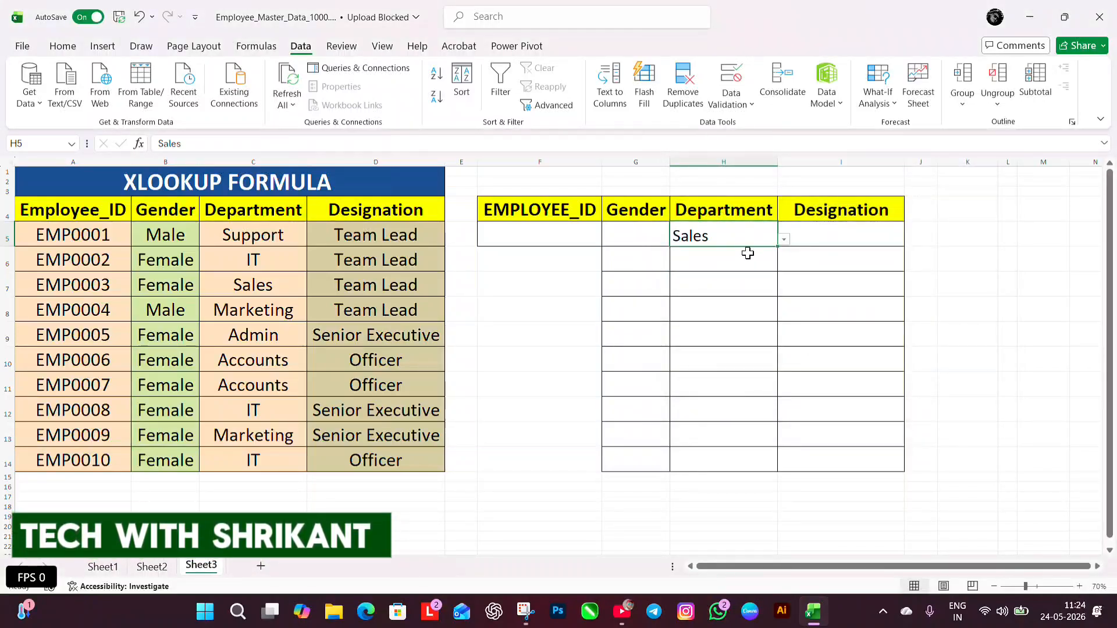
Begin an XLOOKUP formula in G5 with H5 as lookup value, C5:C14 as lookup array and B5:B14 as return array
click(653, 236)
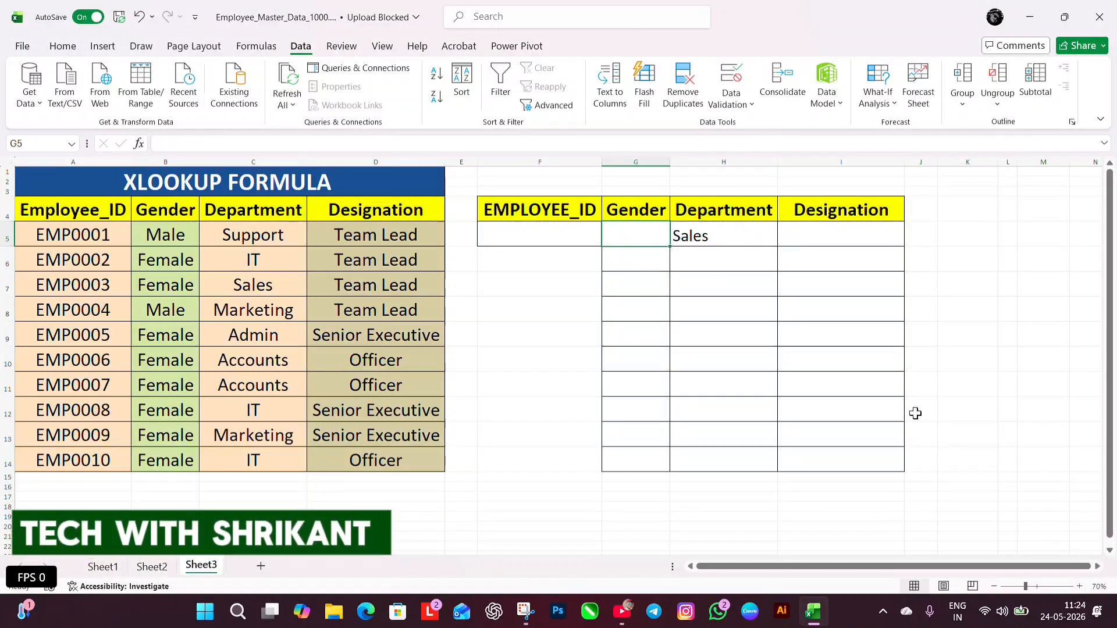
text(=)
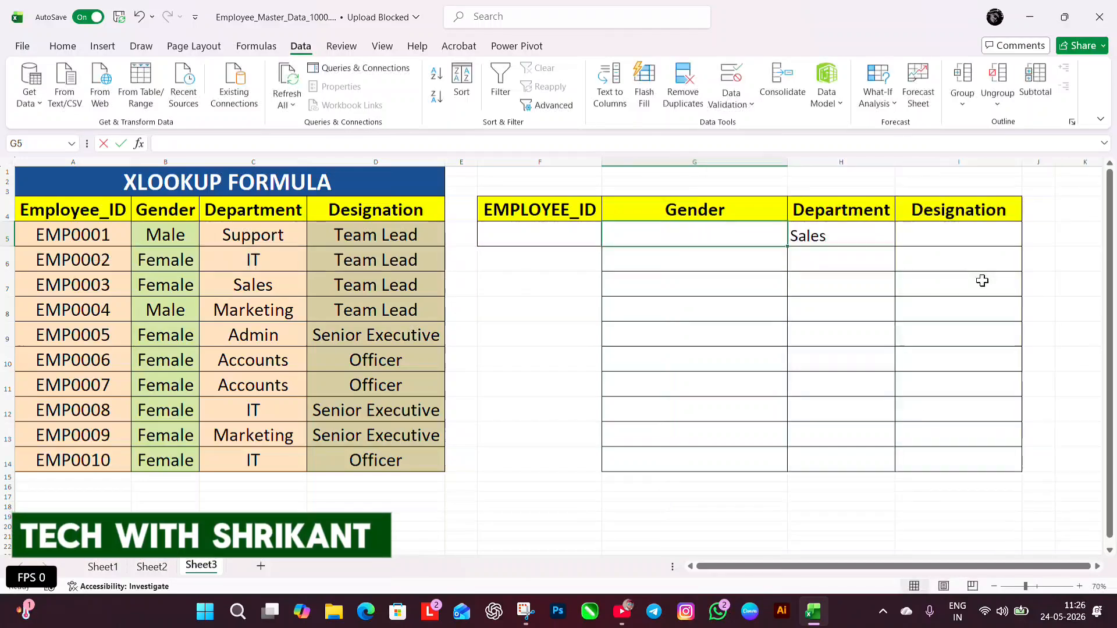
text(=XL)
key(Tab)
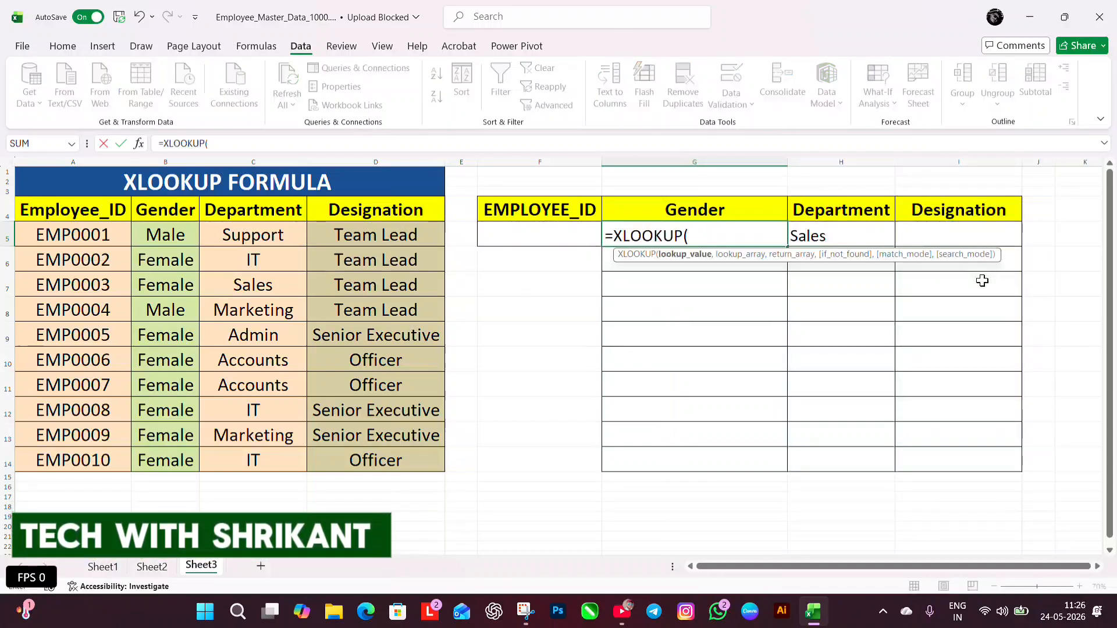
click(856, 235)
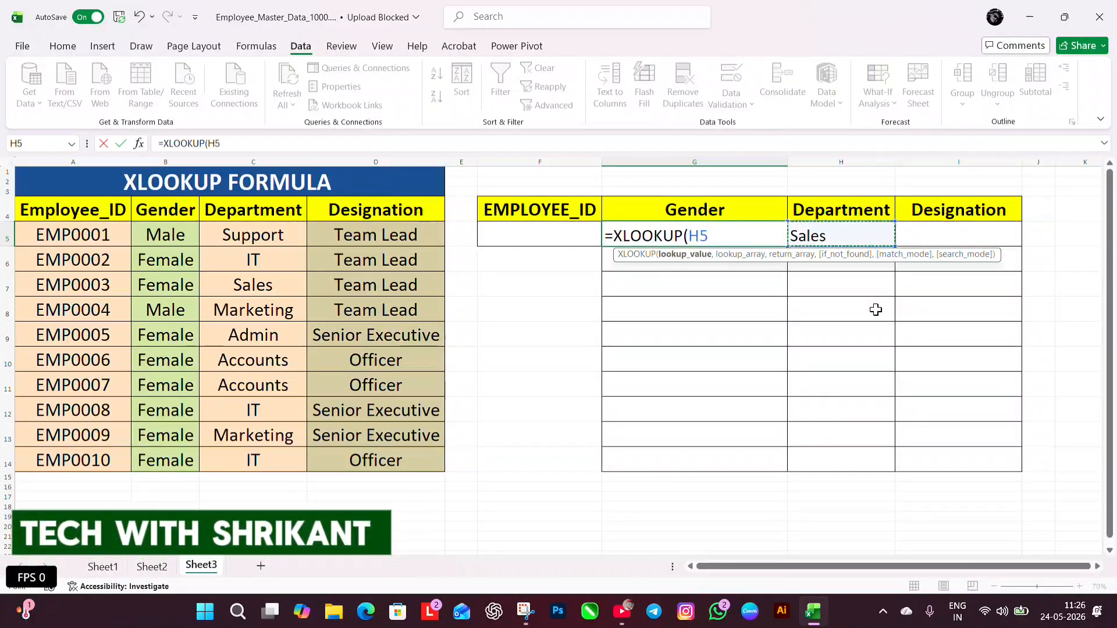
text(,)
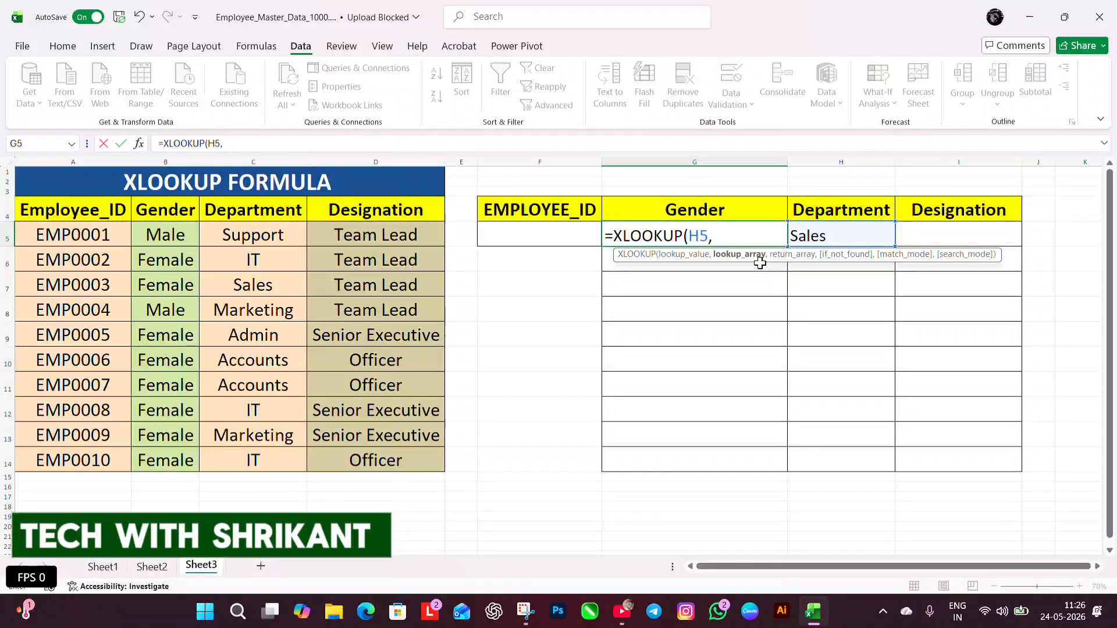
drag(255, 244, 274, 462)
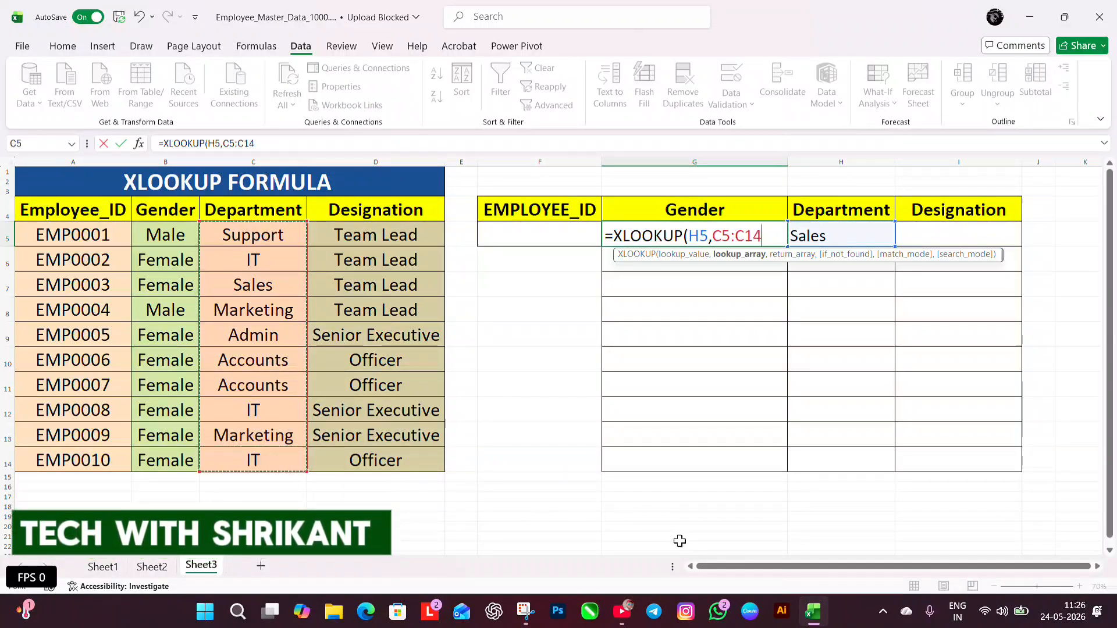
text(,)
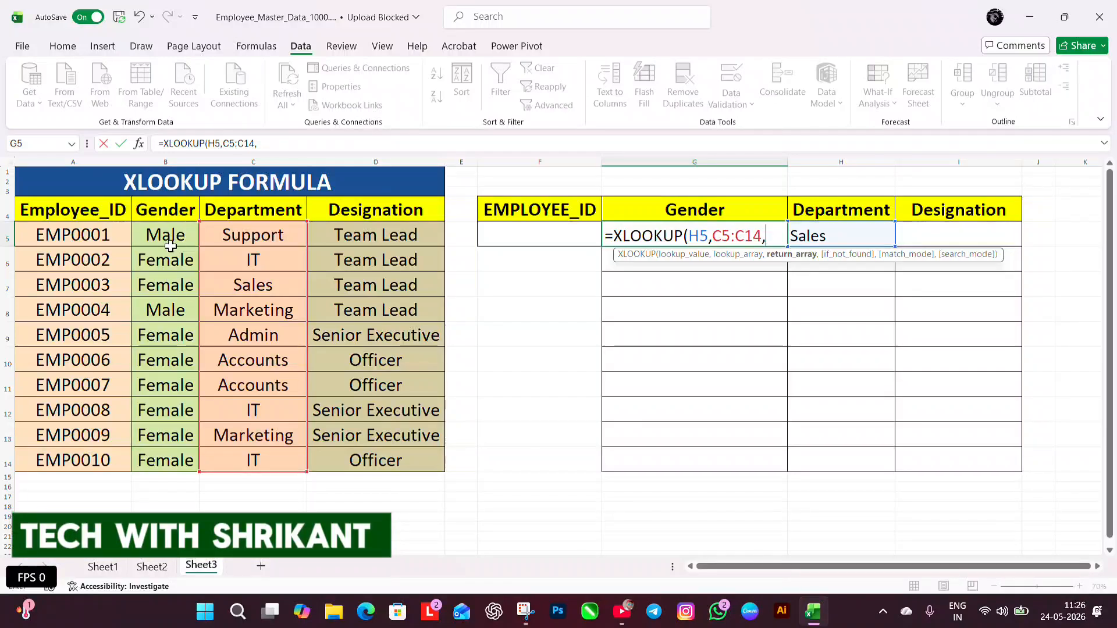
drag(166, 235, 172, 402)
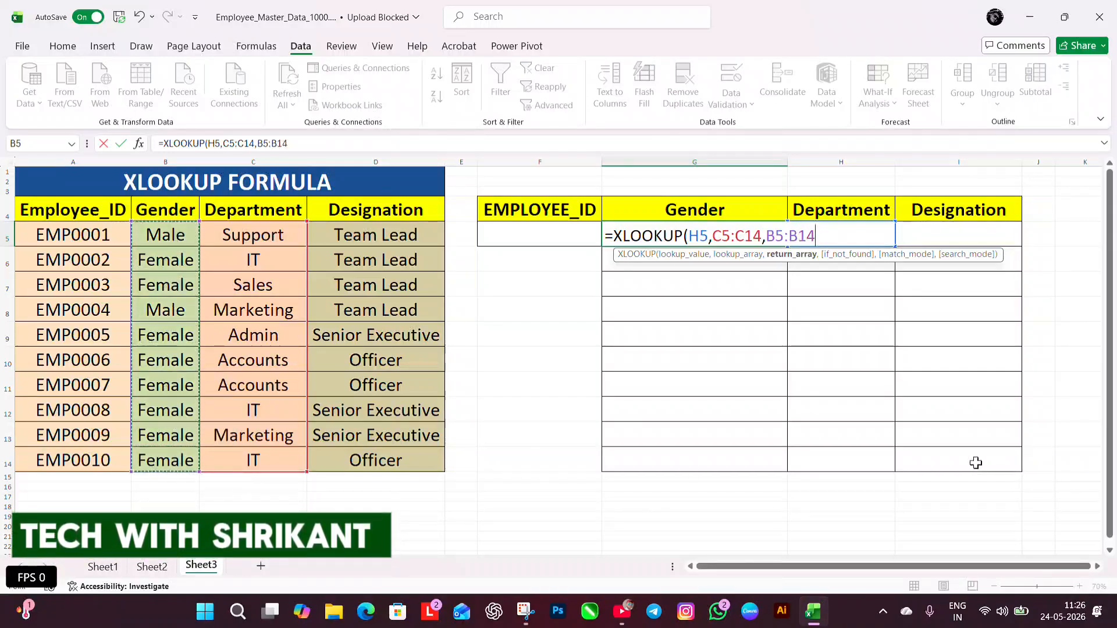
Complete the G5 formula with "NOT FOUND" as the if-not-found text and 0 for exact match
text(,)
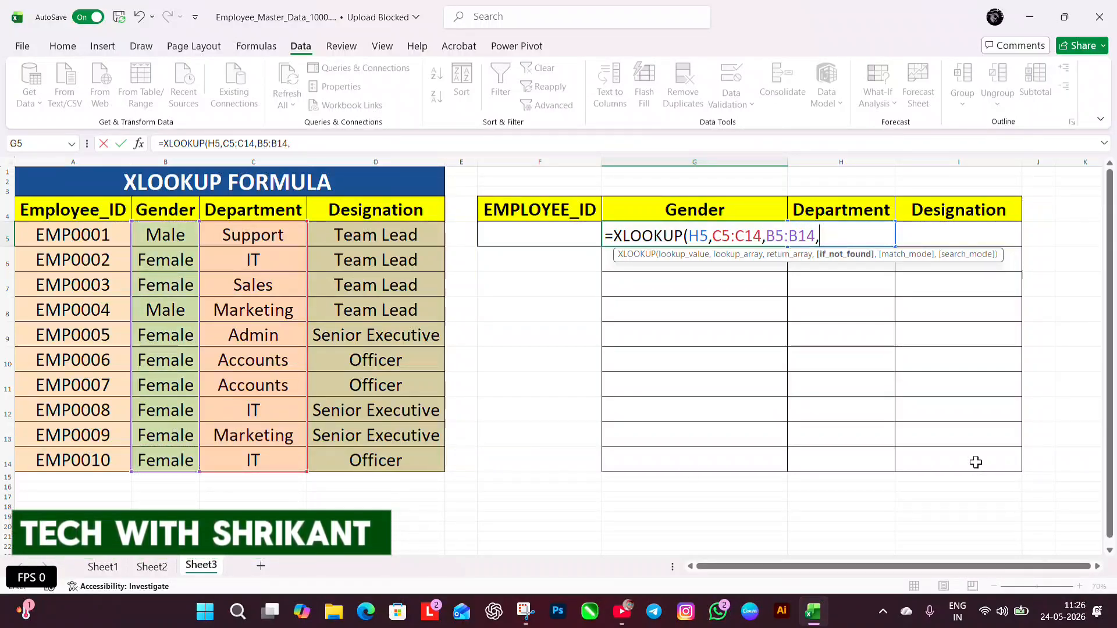
text("NOT )
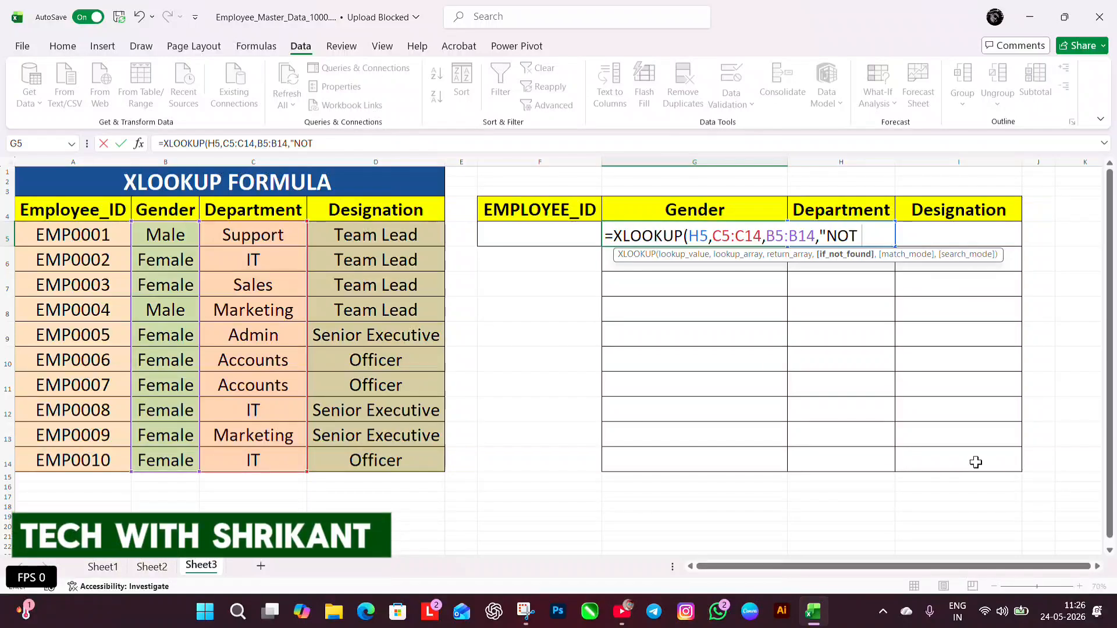
text(FOUND)
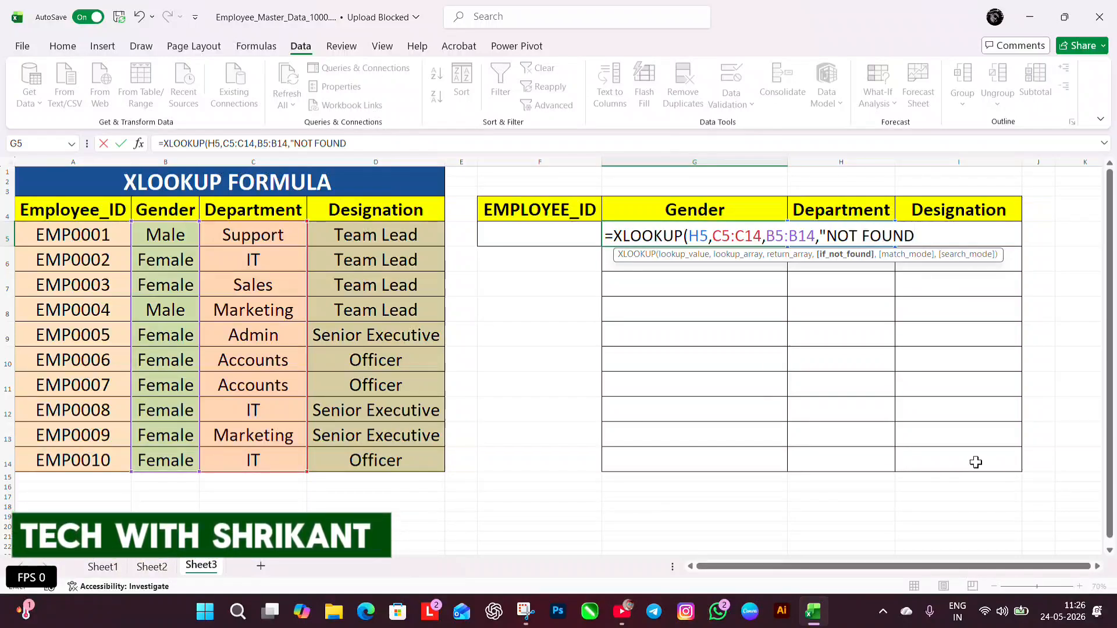
text(",)
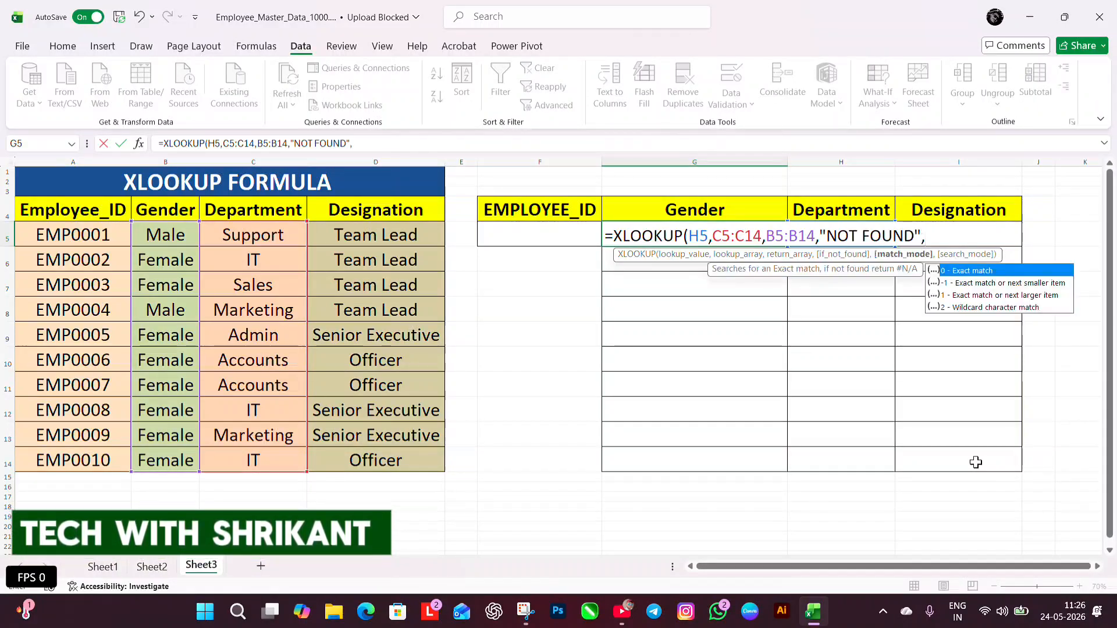
text(0))
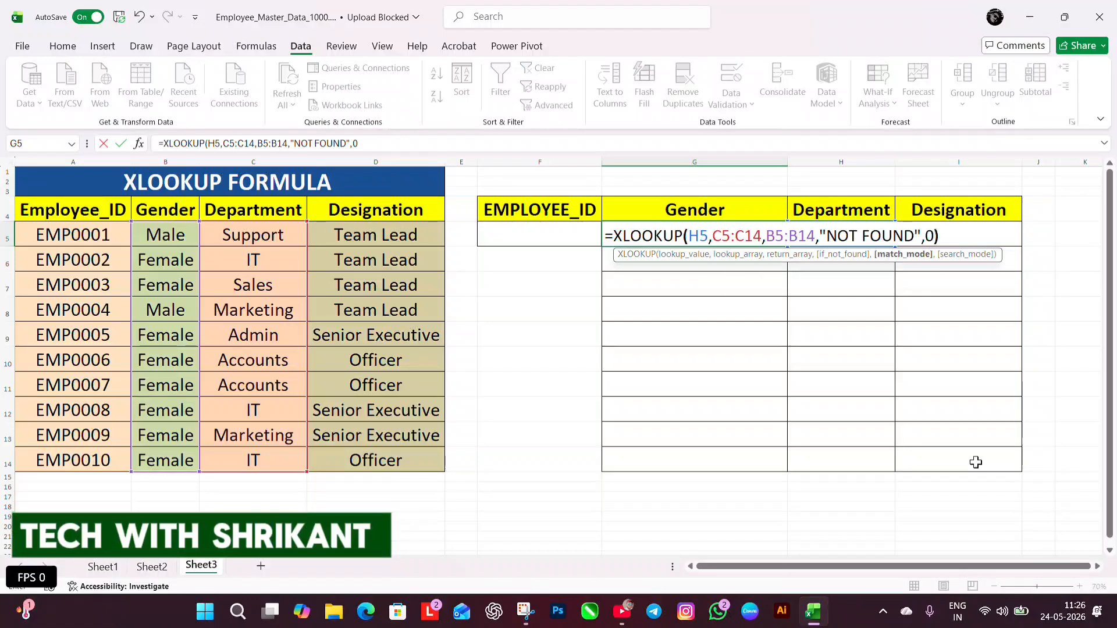
key(Return)
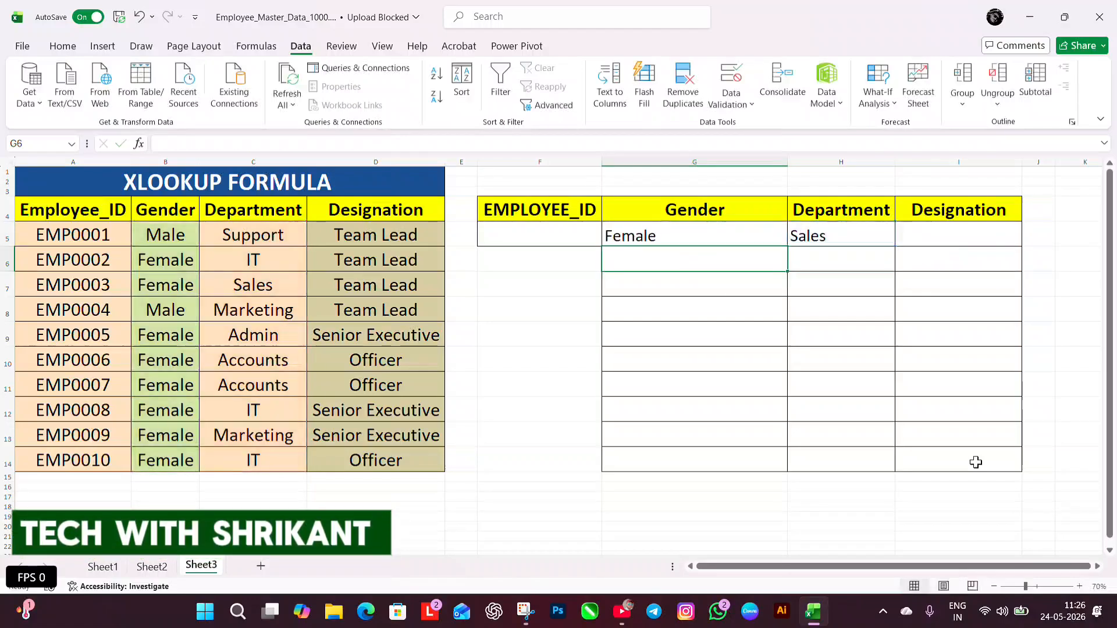
Set the department in H5 to Support and compare the returned gender with source cells B5:C5
click(720, 241)
click(805, 234)
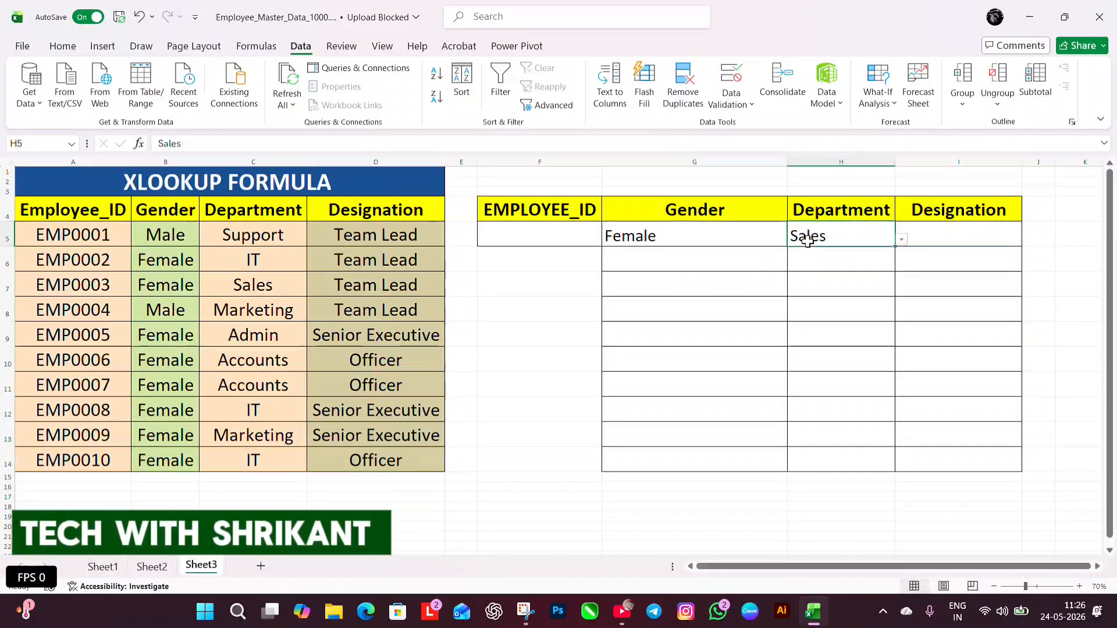
click(903, 239)
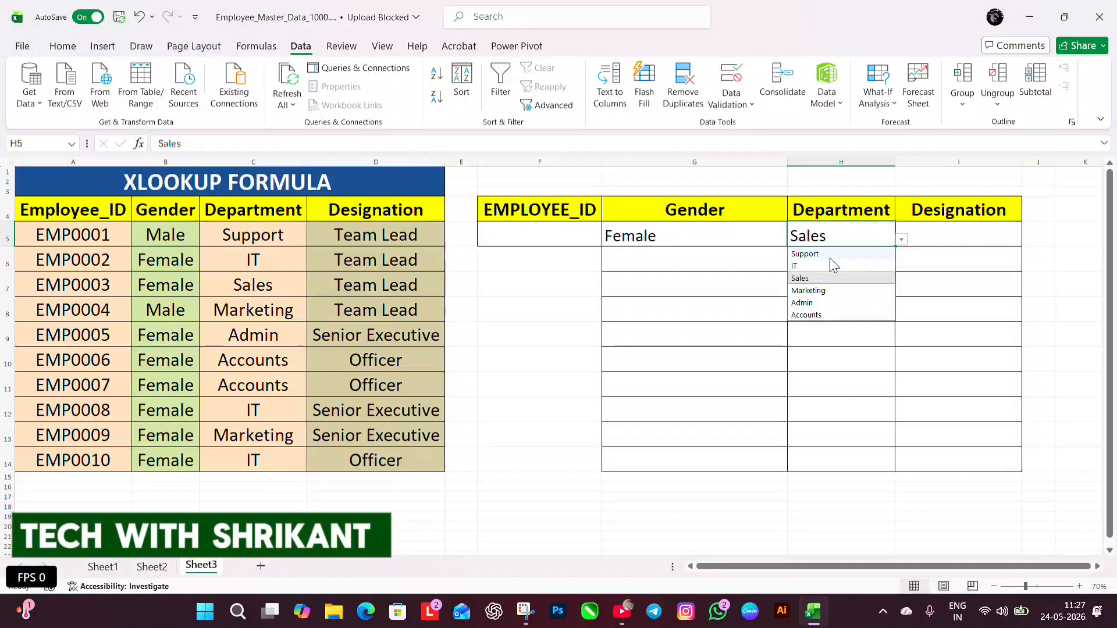
click(830, 256)
drag(164, 237, 248, 237)
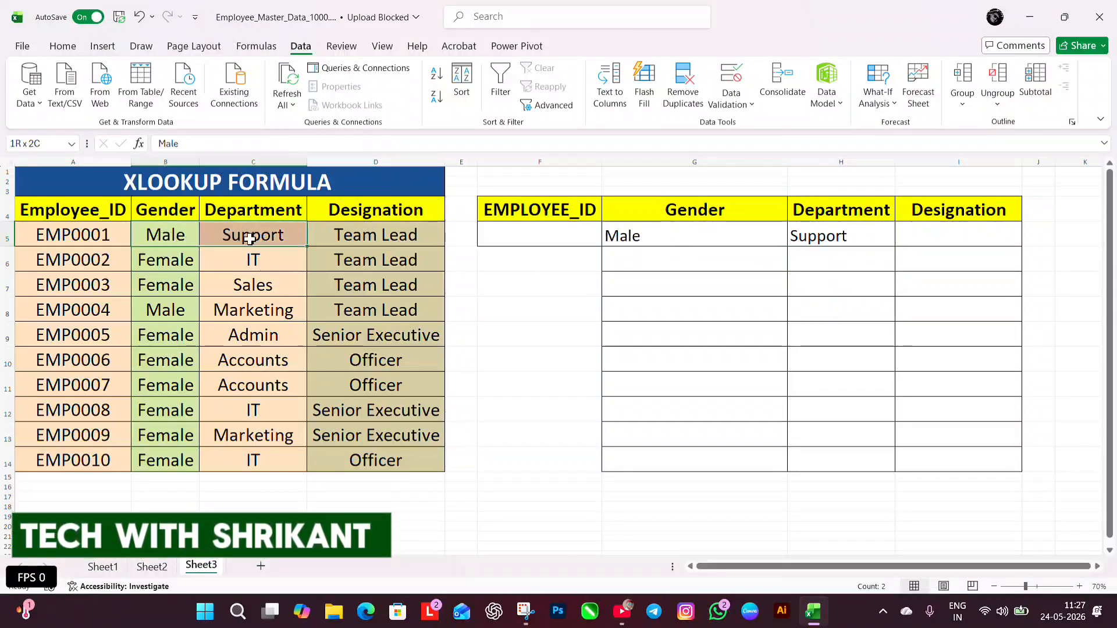
Set the department in H5 to Marketing and compare the gender returned in G5 with source cells B8:C8
click(849, 239)
click(902, 240)
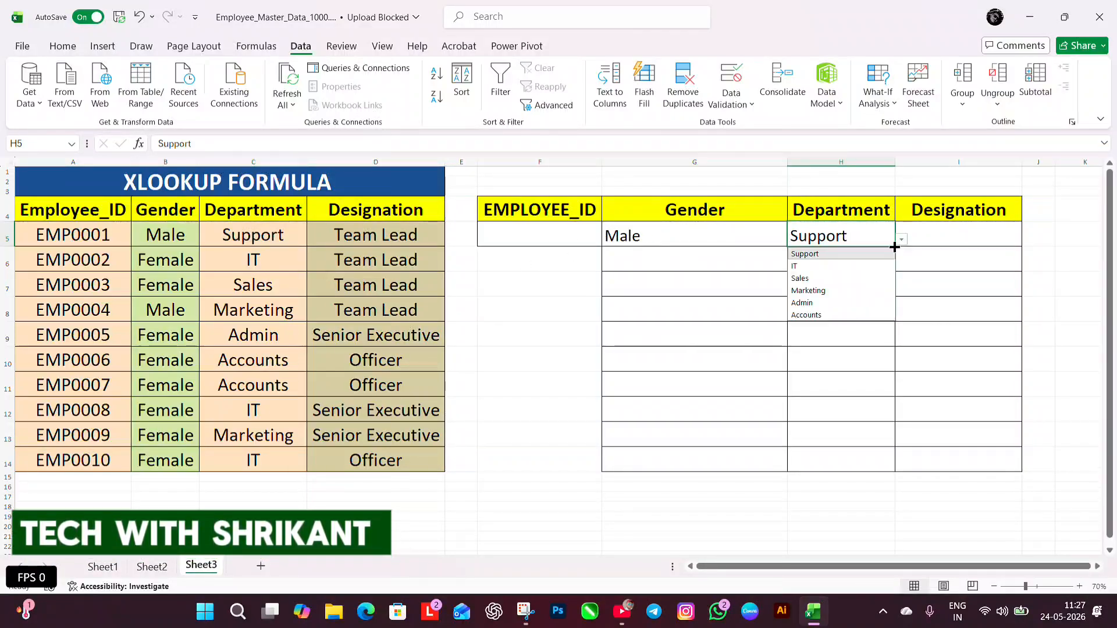
click(812, 289)
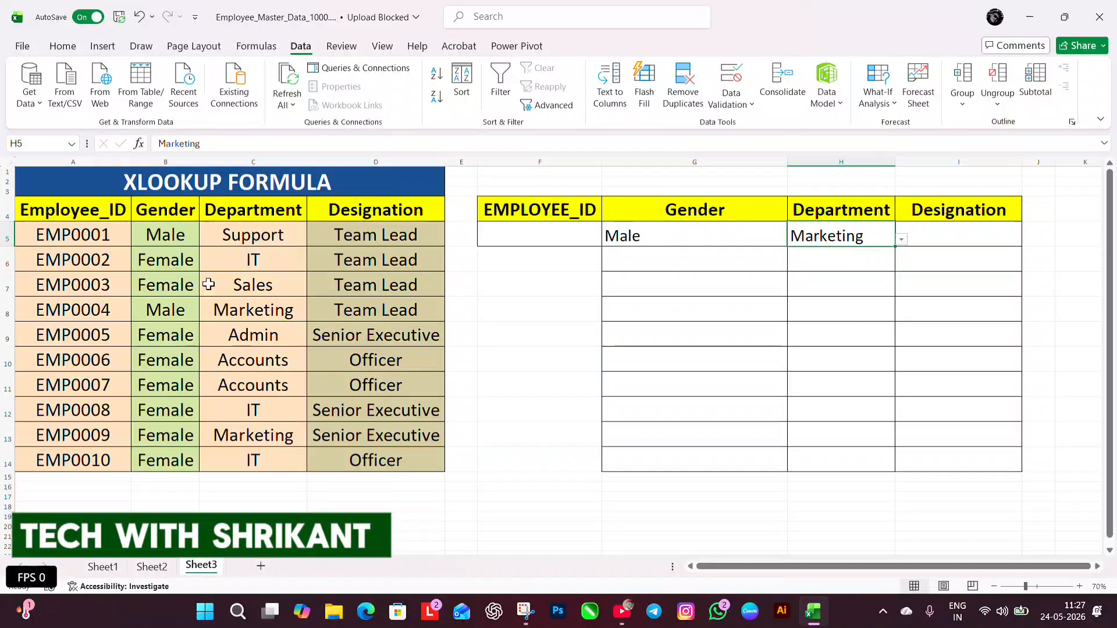
drag(167, 315, 250, 311)
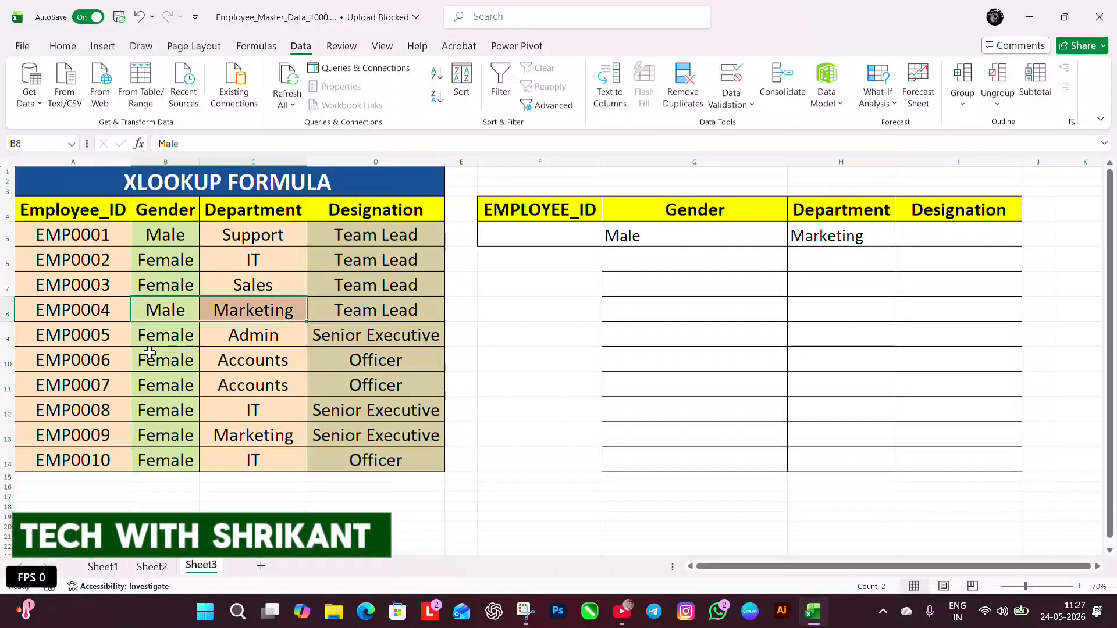
click(843, 236)
click(739, 238)
click(820, 239)
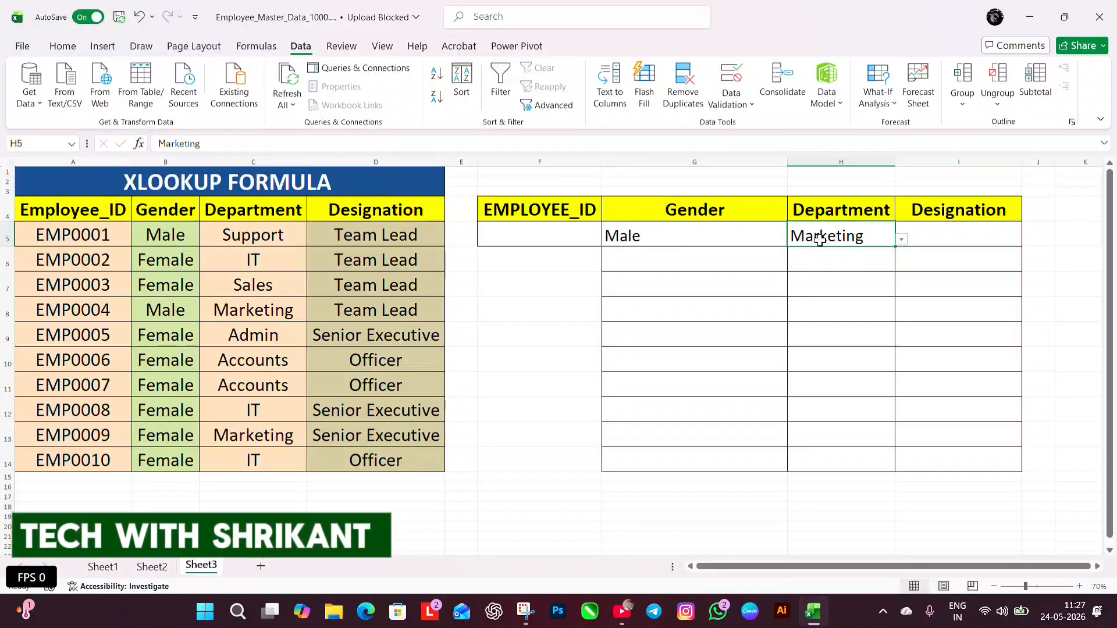
click(732, 233)
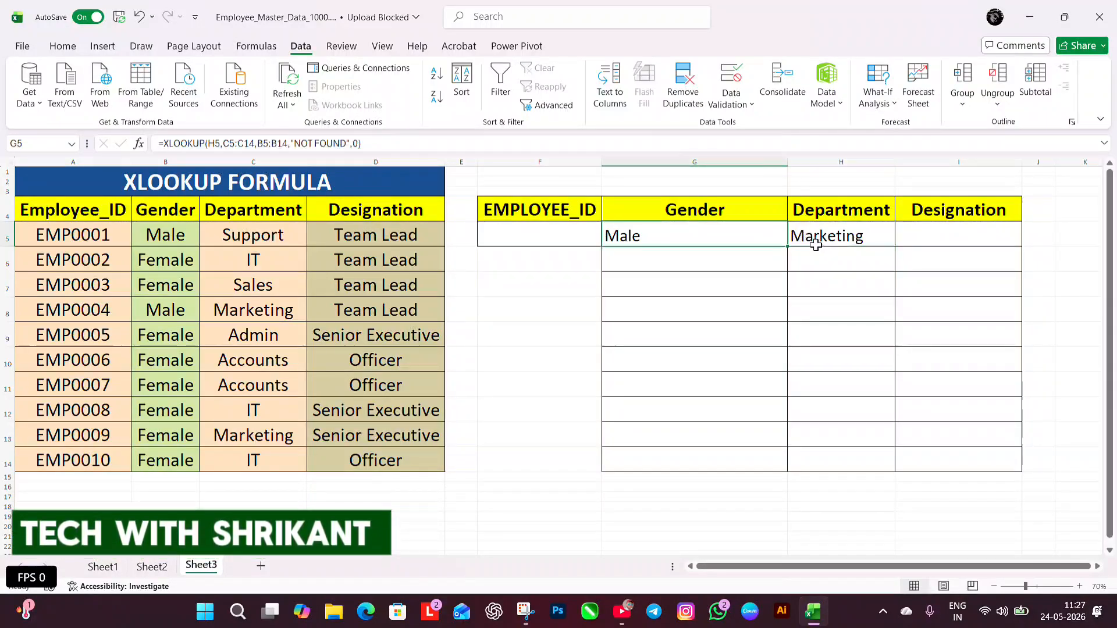